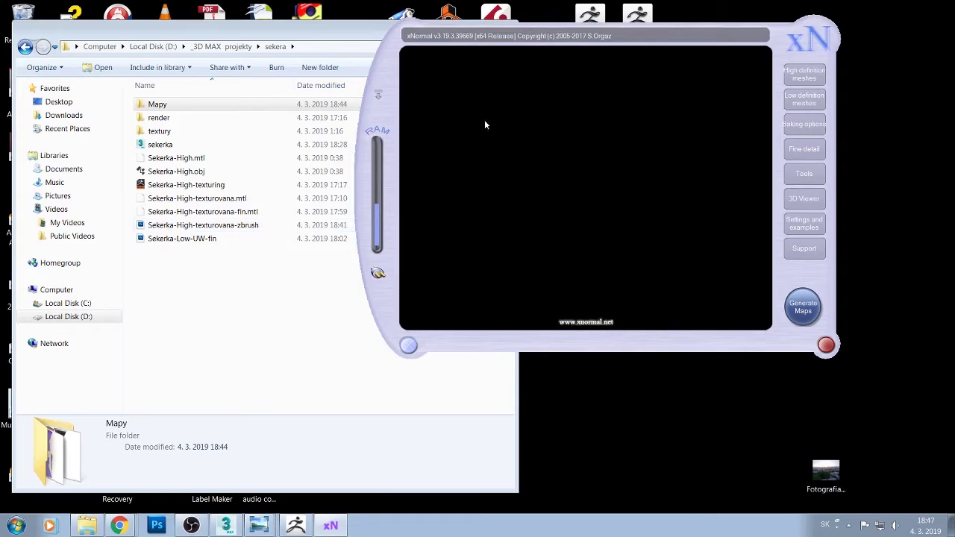
- Load Sekerka-High-texturovana-zbrush.FBX from the sekera folder into xNormal as the high definition mesh
{"action": "left_click", "coordinate": [327, 41]}
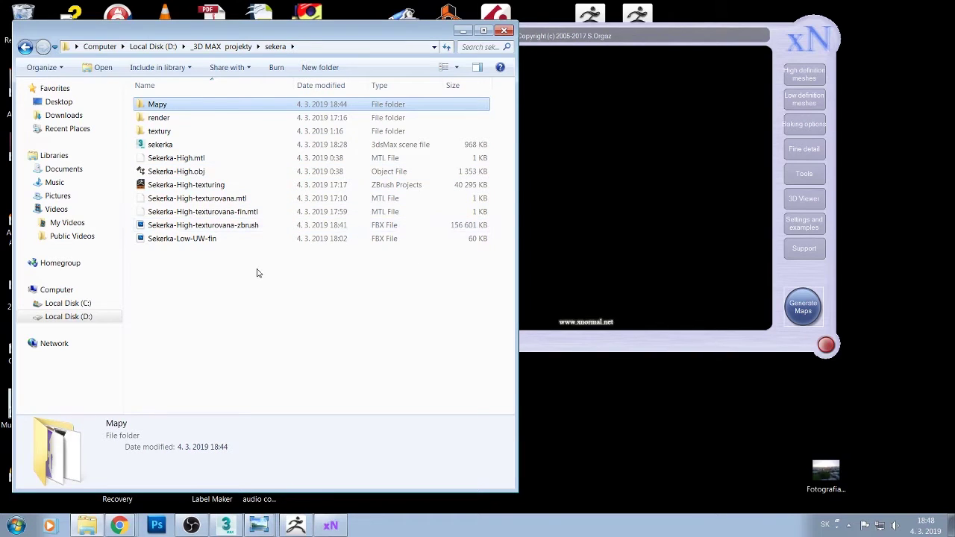
{"action": "left_click_drag", "start_coordinate": [395, 31], "coordinate": [393, 26]}
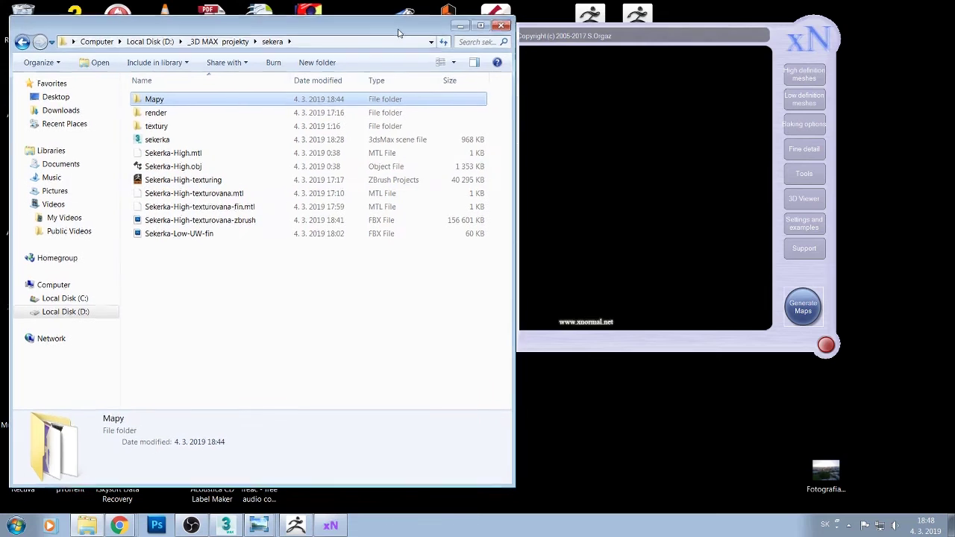
{"action": "left_click_drag", "start_coordinate": [771, 37], "coordinate": [794, 83]}
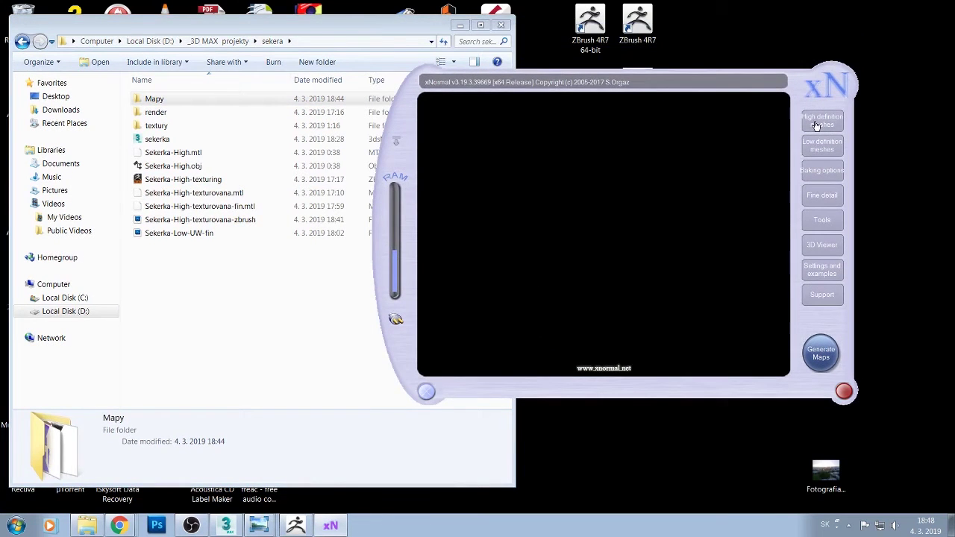
{"action": "left_click", "coordinate": [817, 124]}
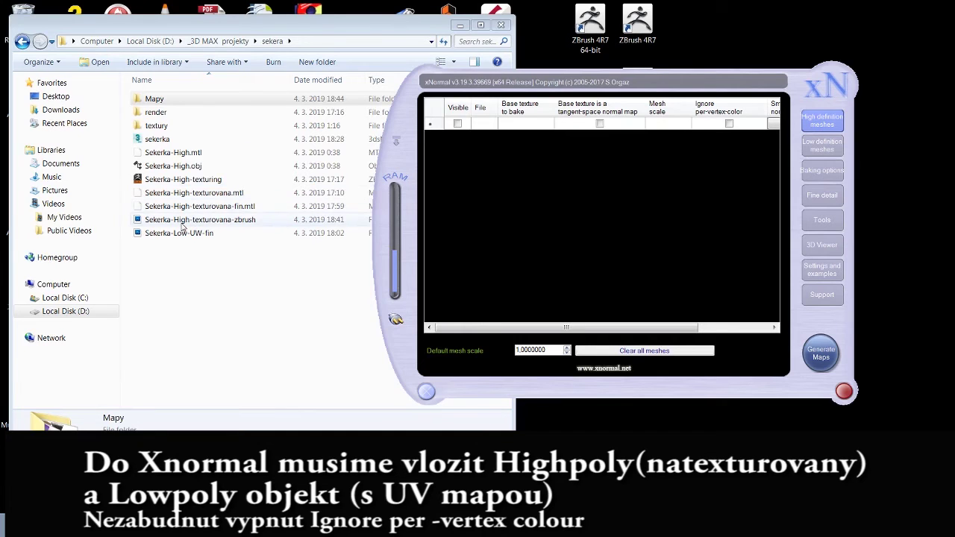
{"action": "left_click_drag", "start_coordinate": [182, 223], "coordinate": [508, 154]}
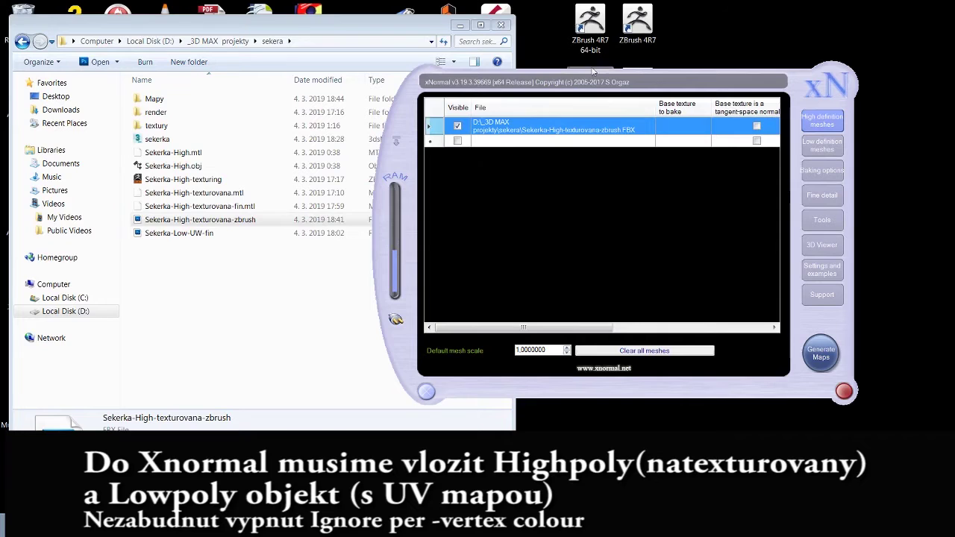
- Turn off Ignore per-vertex-color for the high definition mesh
{"action": "left_click_drag", "start_coordinate": [840, 86], "coordinate": [889, 72]}
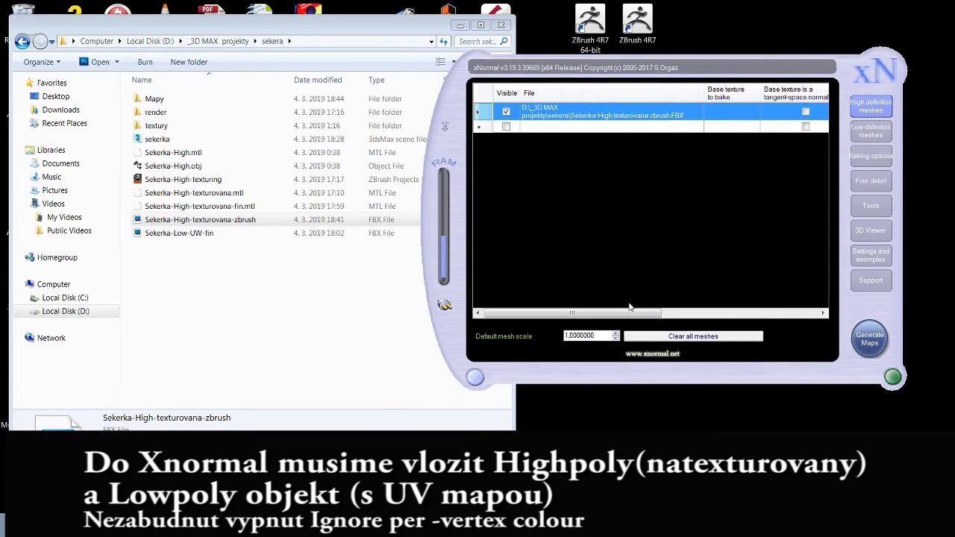
{"action": "left_click_drag", "start_coordinate": [629, 306], "coordinate": [749, 312]}
{"action": "left_click", "coordinate": [709, 111]}
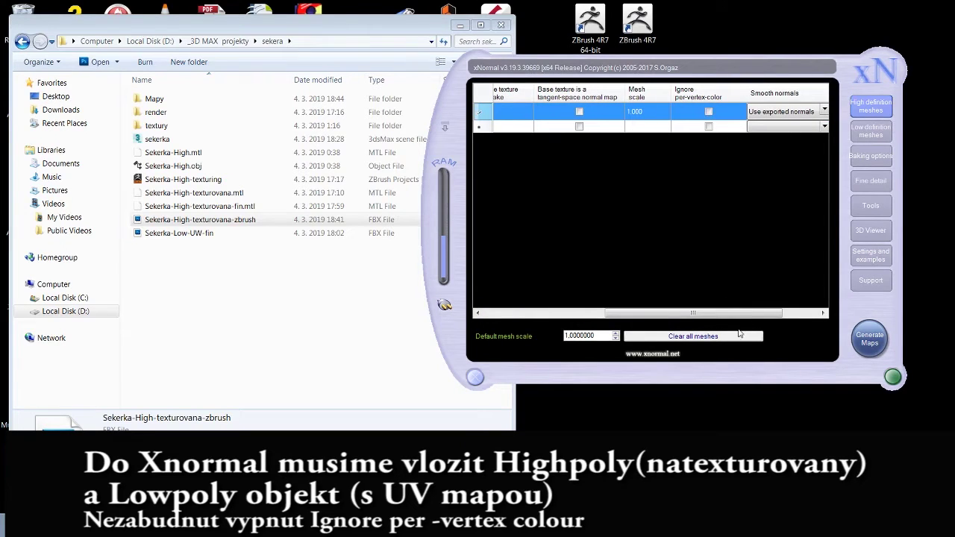
{"action": "mouse_move", "coordinate": [742, 313]}
{"action": "left_mouse_down"}
{"action": "mouse_move", "coordinate": [790, 310]}
{"action": "mouse_move", "coordinate": [735, 312]}
{"action": "left_mouse_up"}
{"action": "left_click", "coordinate": [718, 113]}
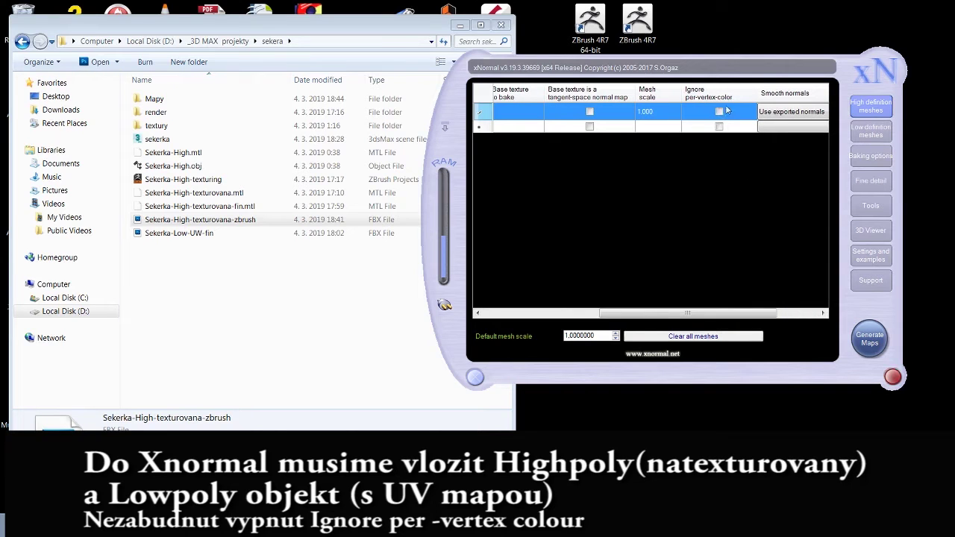
{"action": "left_click_drag", "start_coordinate": [665, 313], "coordinate": [549, 304]}
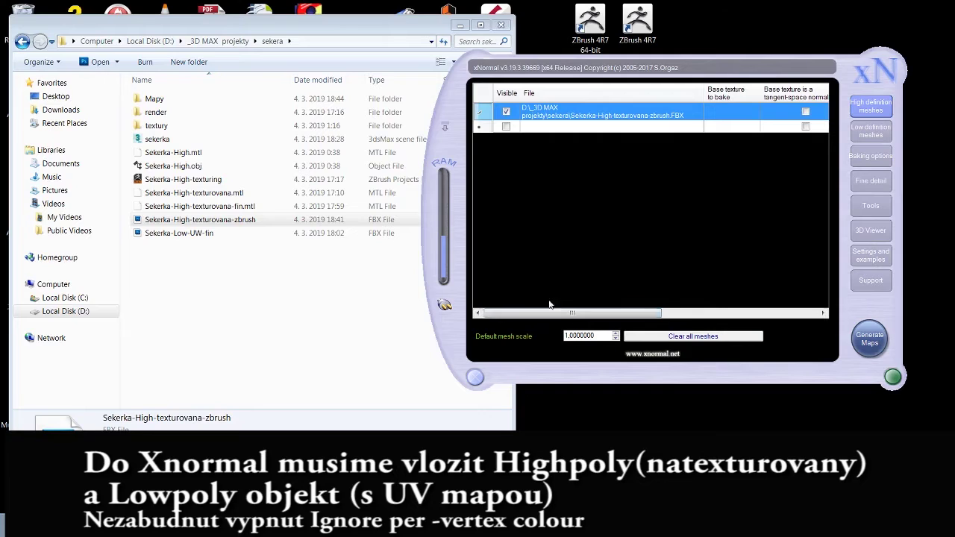
- Load Sekerka-Low-UW-fin.FBX as the low definition mesh and review its ray distance, cage and override settings
{"action": "left_click", "coordinate": [870, 131]}
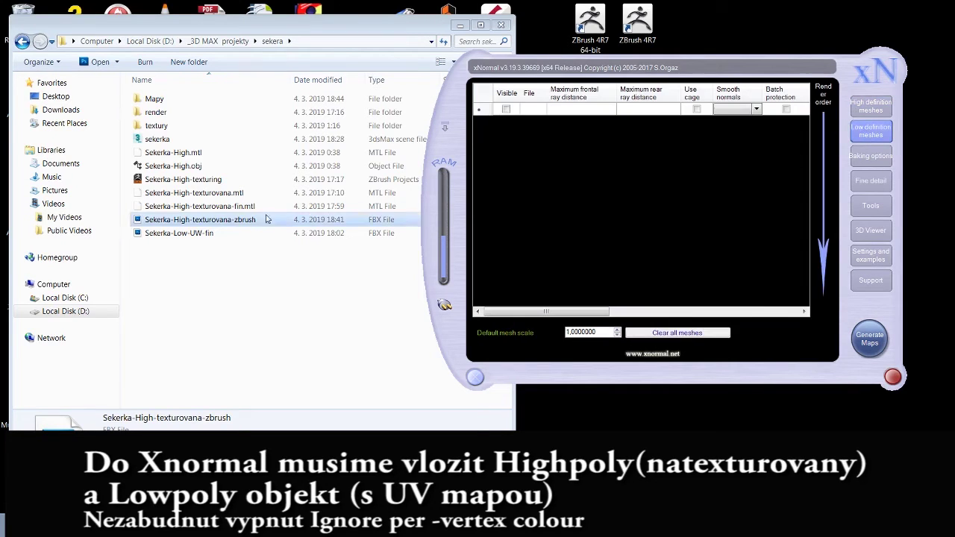
{"action": "left_click", "coordinate": [211, 234]}
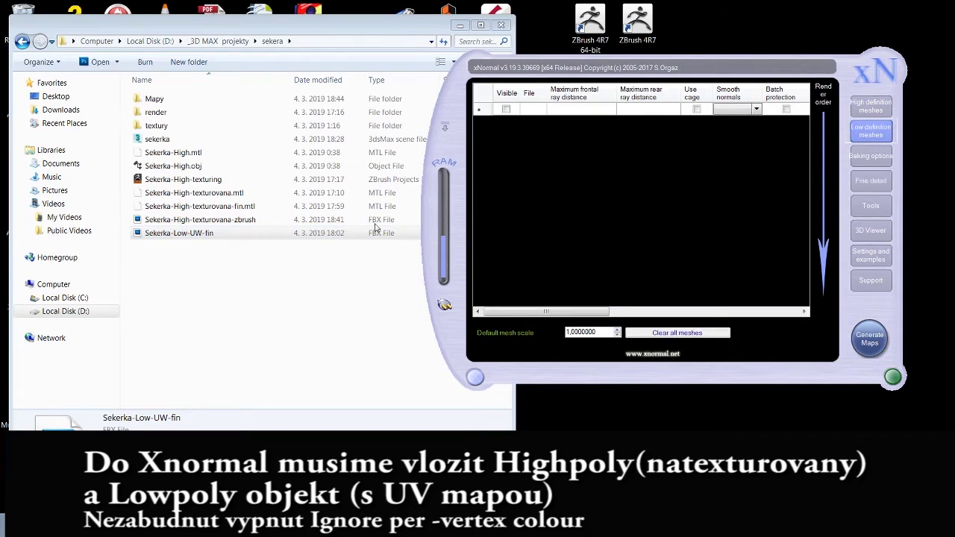
{"action": "left_click_drag", "start_coordinate": [377, 229], "coordinate": [541, 140]}
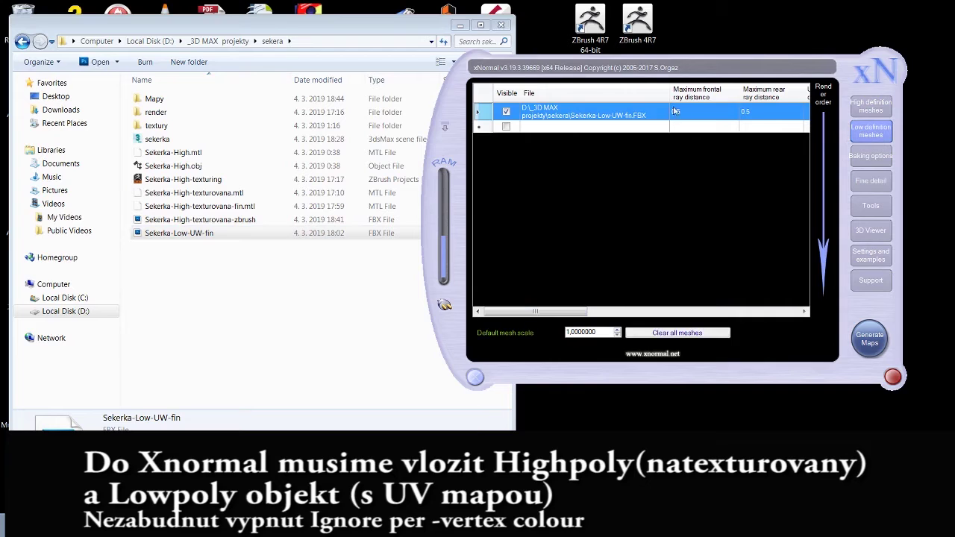
{"action": "left_click_drag", "start_coordinate": [526, 312], "coordinate": [585, 311]}
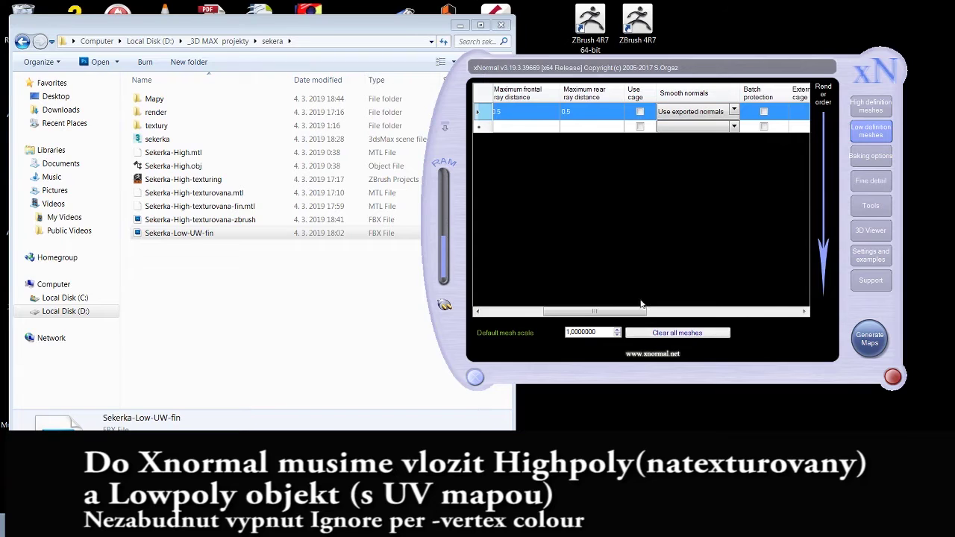
{"action": "left_click_drag", "start_coordinate": [642, 306], "coordinate": [702, 310]}
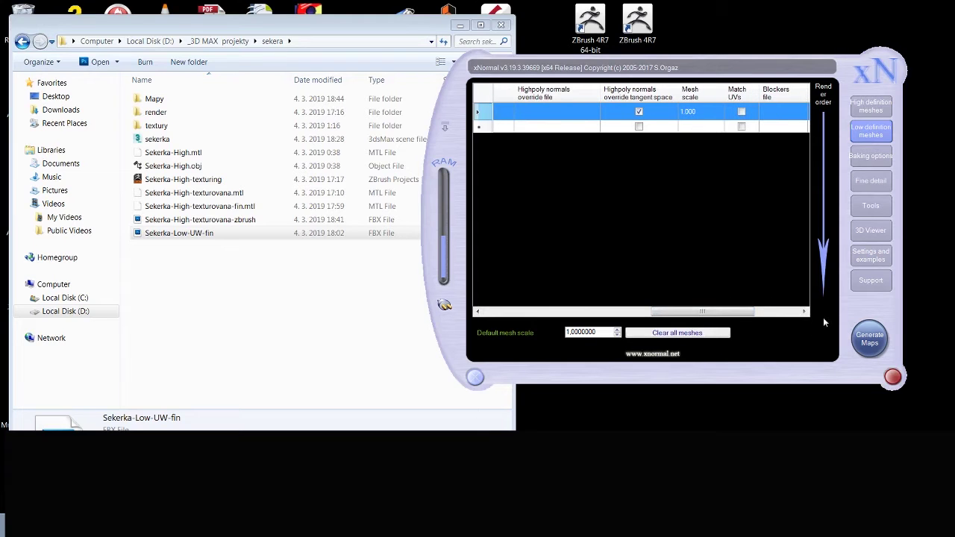
- In the baking options, set the edge padding to 4 and exclude the cavity map from the maps to render
{"action": "left_click", "coordinate": [870, 157]}
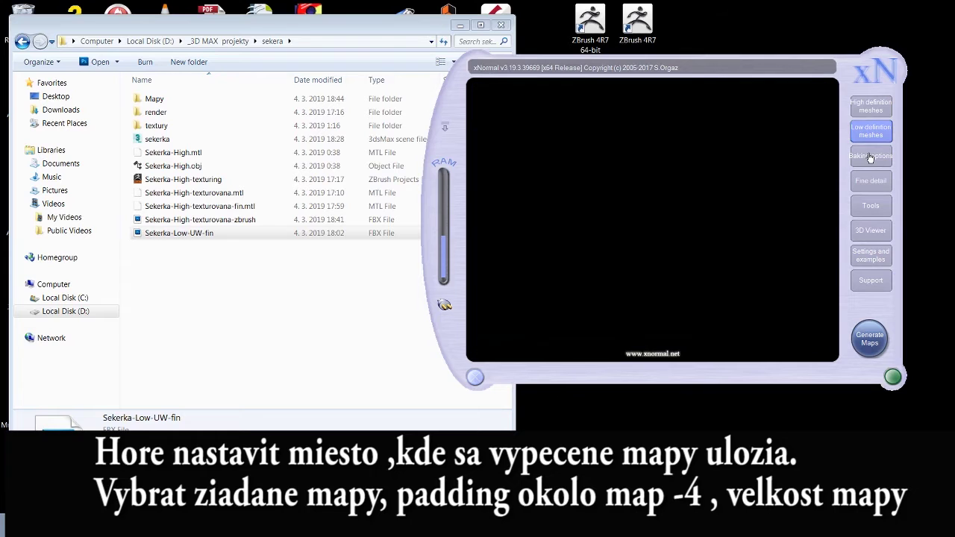
{"action": "left_click_drag", "start_coordinate": [880, 67], "coordinate": [722, 86]}
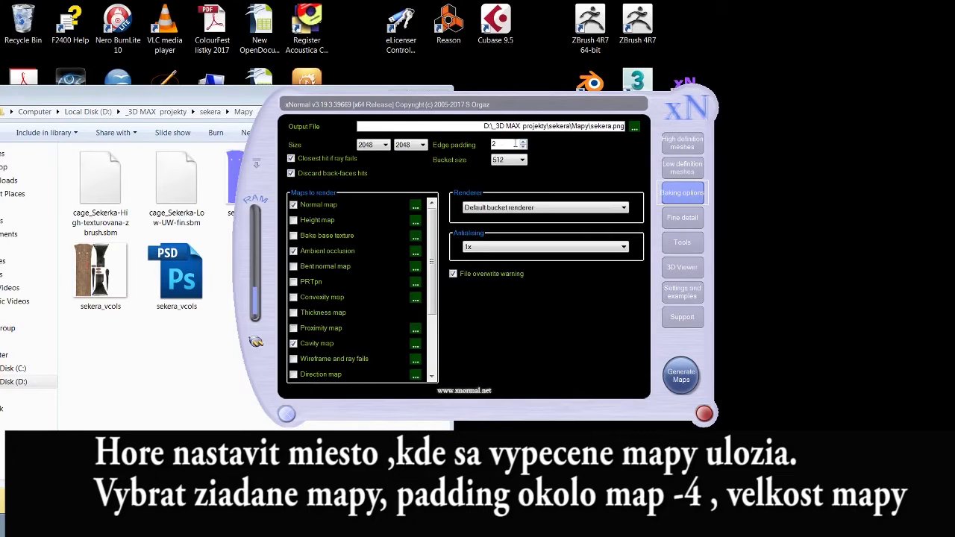
{"action": "left_click", "coordinate": [524, 142]}
{"action": "left_click", "coordinate": [523, 142]}
{"action": "left_click", "coordinate": [403, 145]}
{"action": "left_click", "coordinate": [293, 343]}
{"action": "left_click_drag", "start_coordinate": [431, 273], "coordinate": [422, 339]}
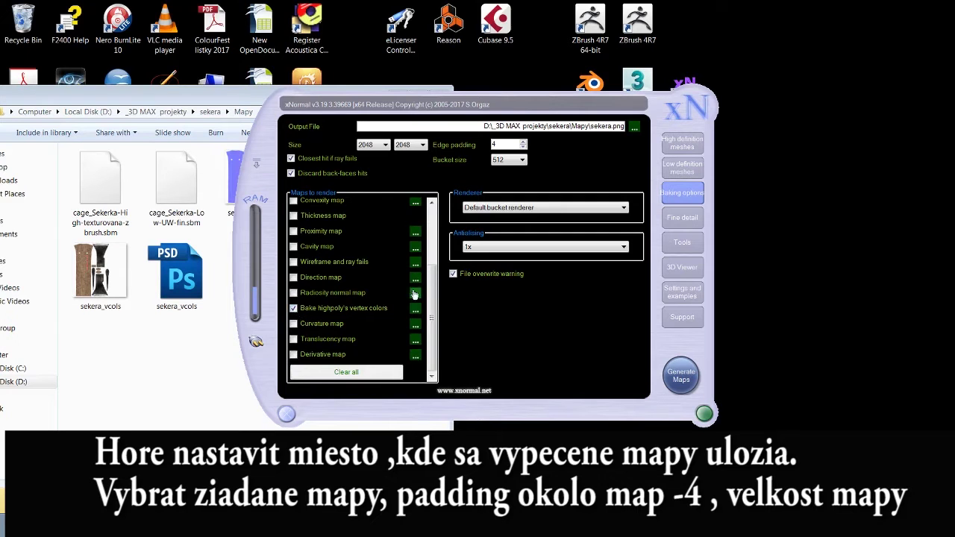
{"action": "left_click_drag", "start_coordinate": [436, 288], "coordinate": [456, 226]}
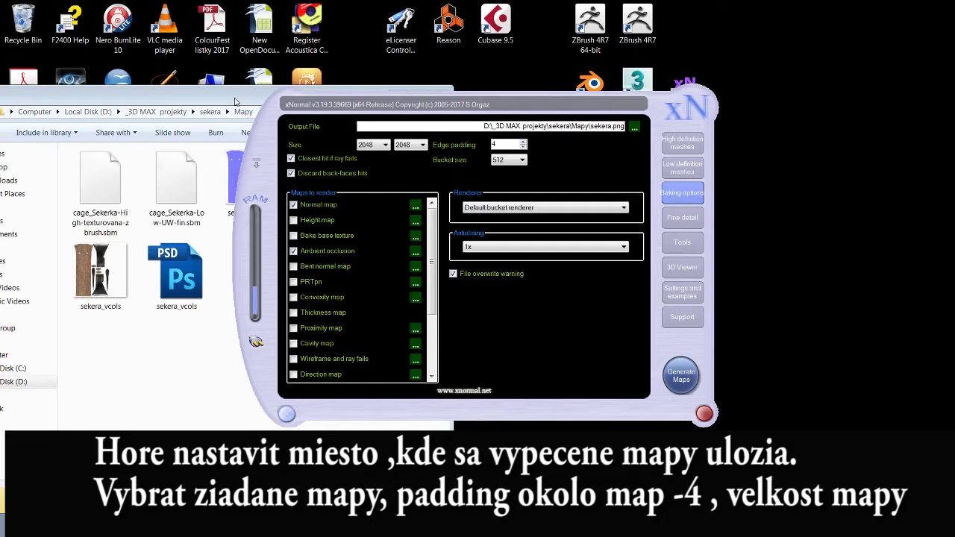
- Set the bake output file to sekera-map as PNG in the Mapy folder
{"action": "left_click", "coordinate": [635, 128]}
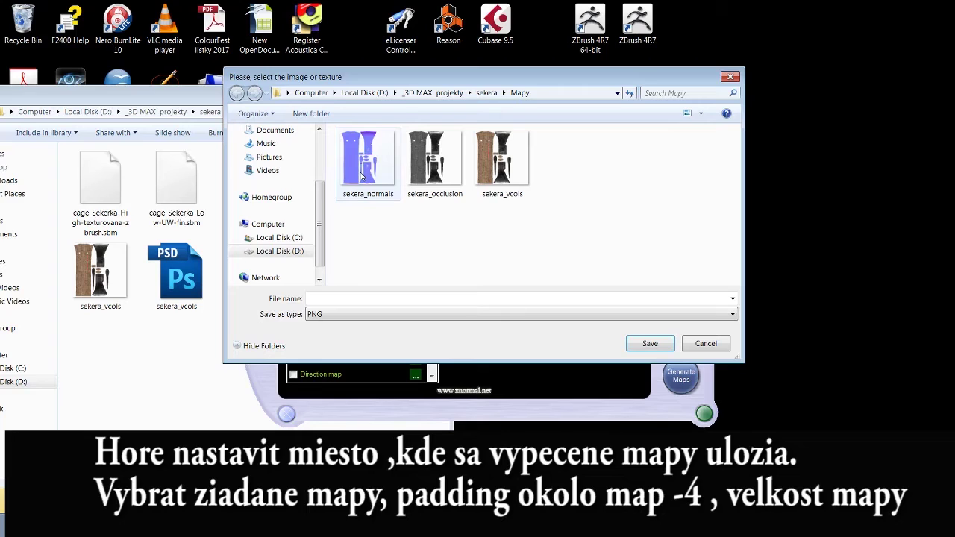
{"action": "left_click", "coordinate": [341, 297]}
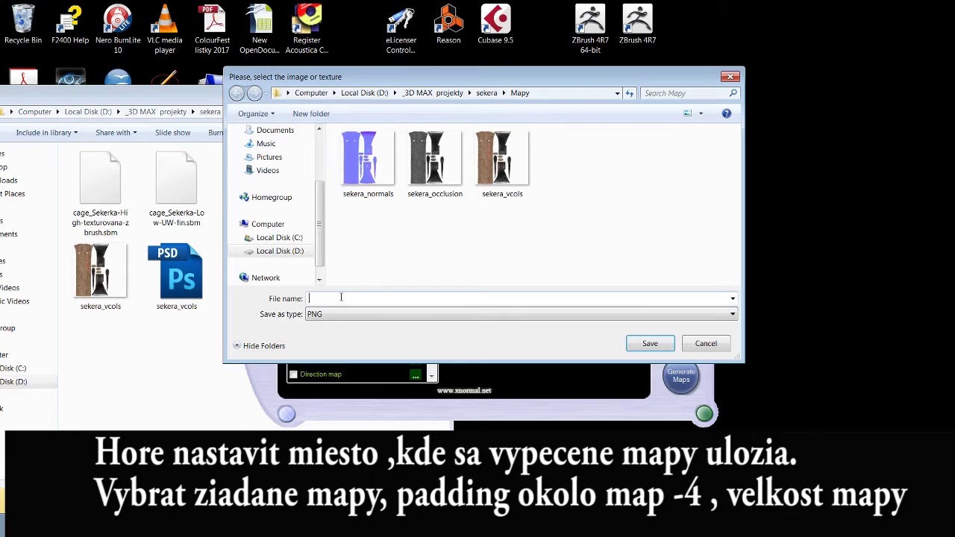
{"action": "type", "text": "seker"}
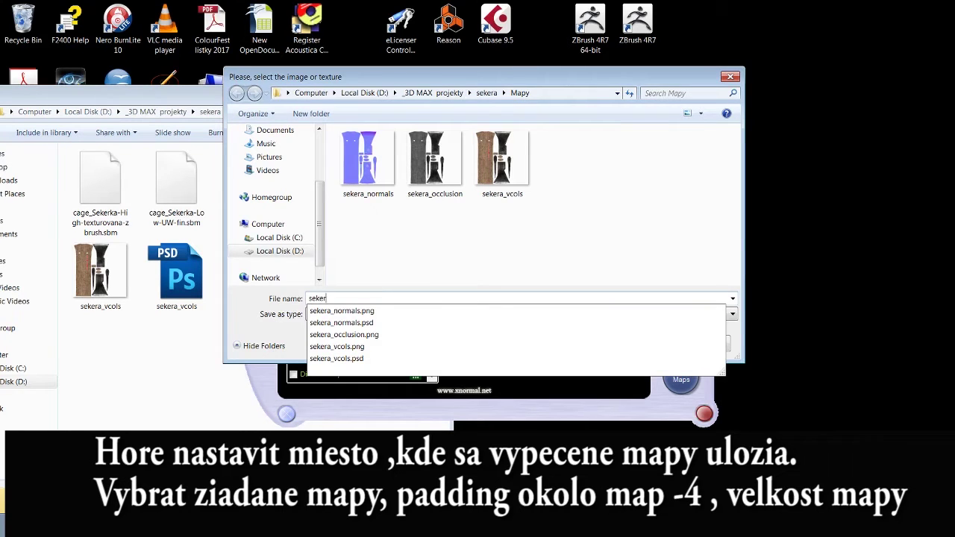
{"action": "type", "text": "a"}
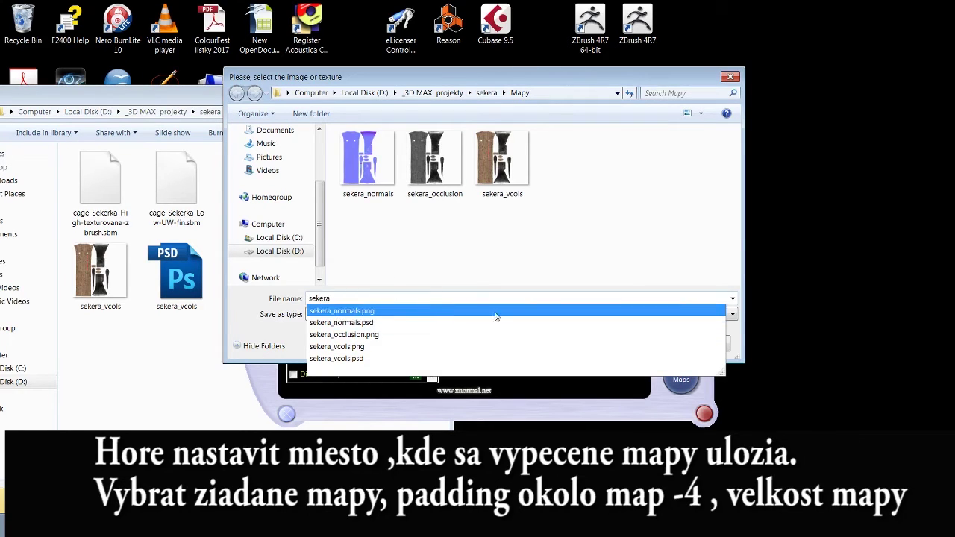
{"action": "left_click", "coordinate": [737, 336]}
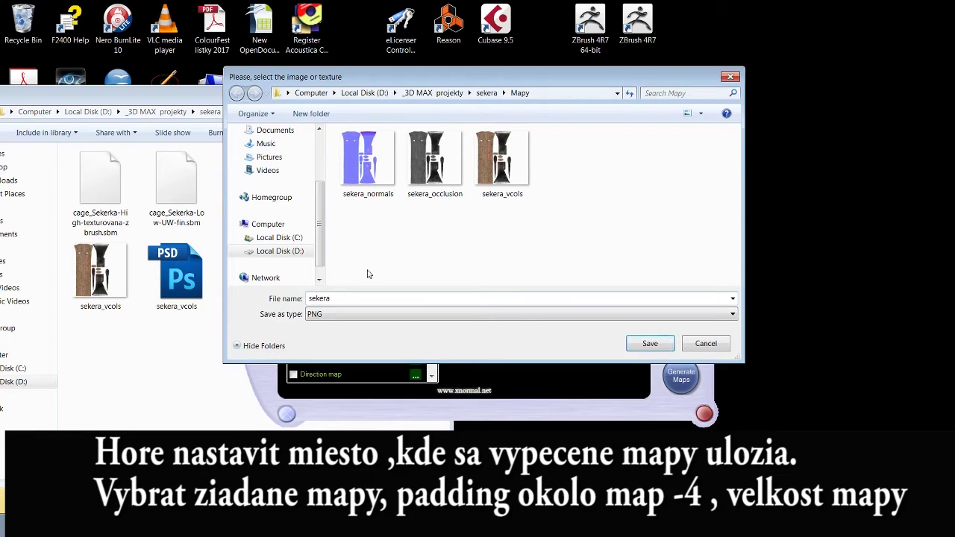
{"action": "type", "text": "-map"}
{"action": "left_click", "coordinate": [651, 348]}
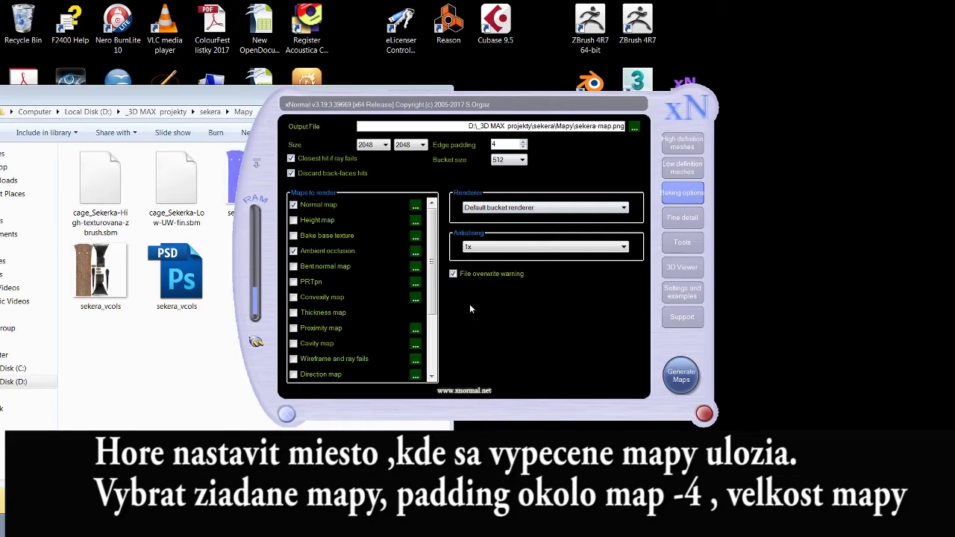
- Launch the windowed 3D viewer for the low-poly mesh and inspect the axe from several angles
{"action": "left_click", "coordinate": [685, 272]}
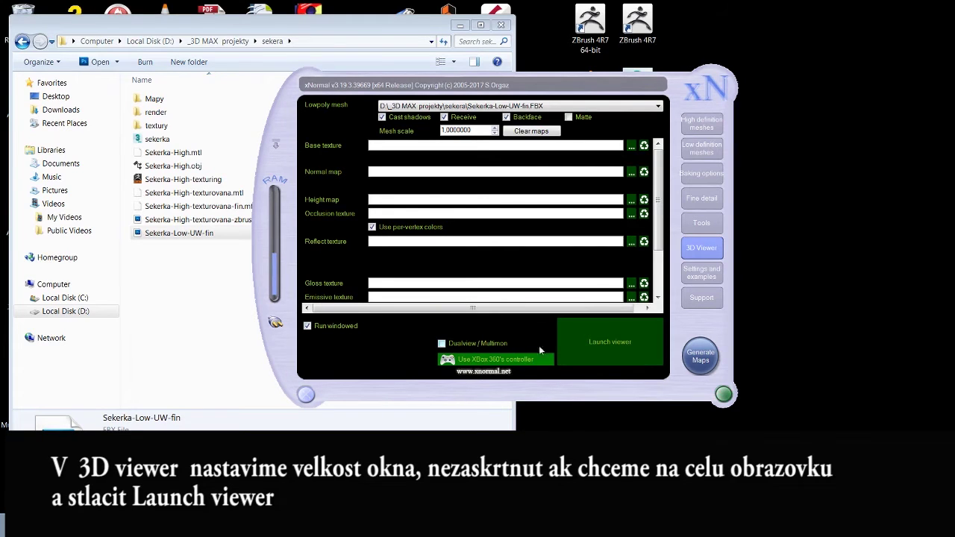
{"action": "left_click", "coordinate": [597, 342]}
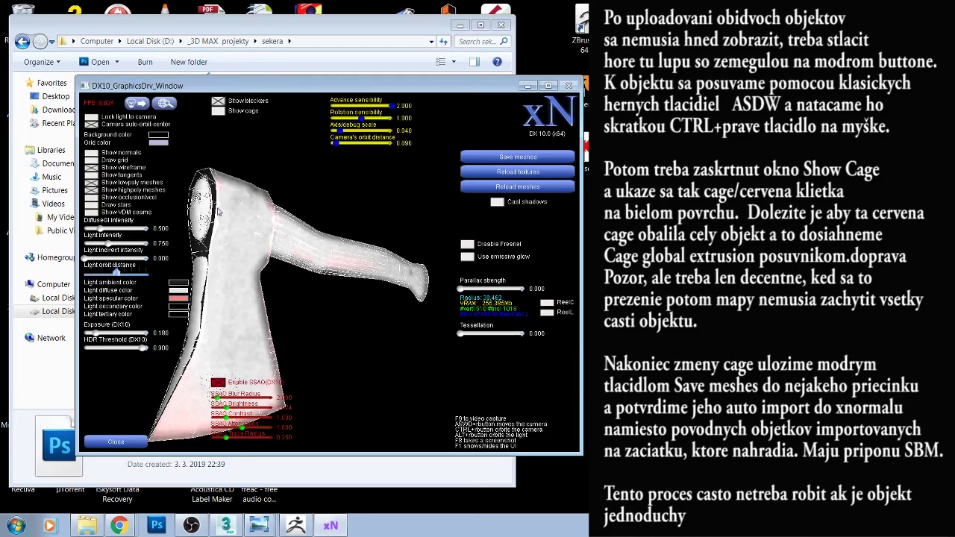
{"action": "right_click_drag", "start_coordinate": [218, 213], "coordinate": [213, 216], "text": "ctrl"}
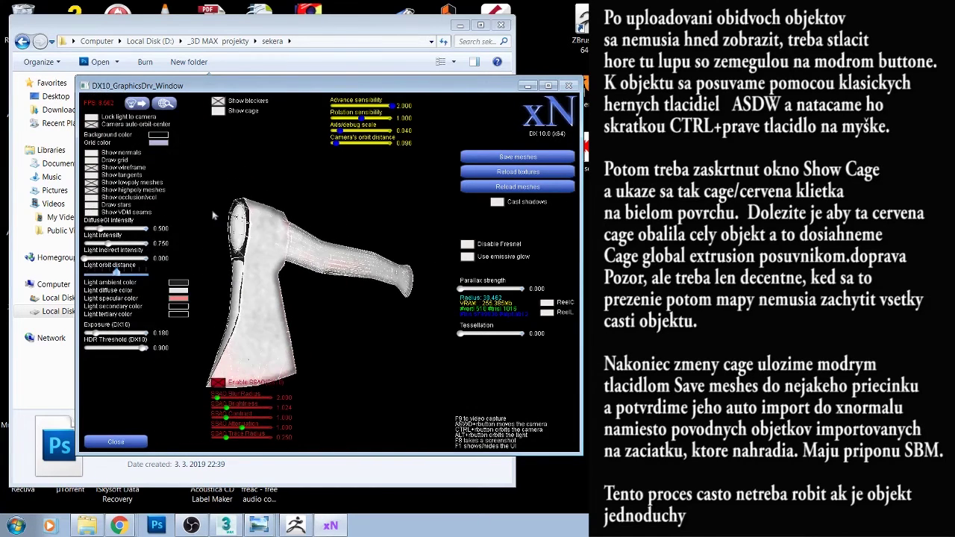
{"action": "key", "text": "a"}
{"action": "key", "text": "d"}
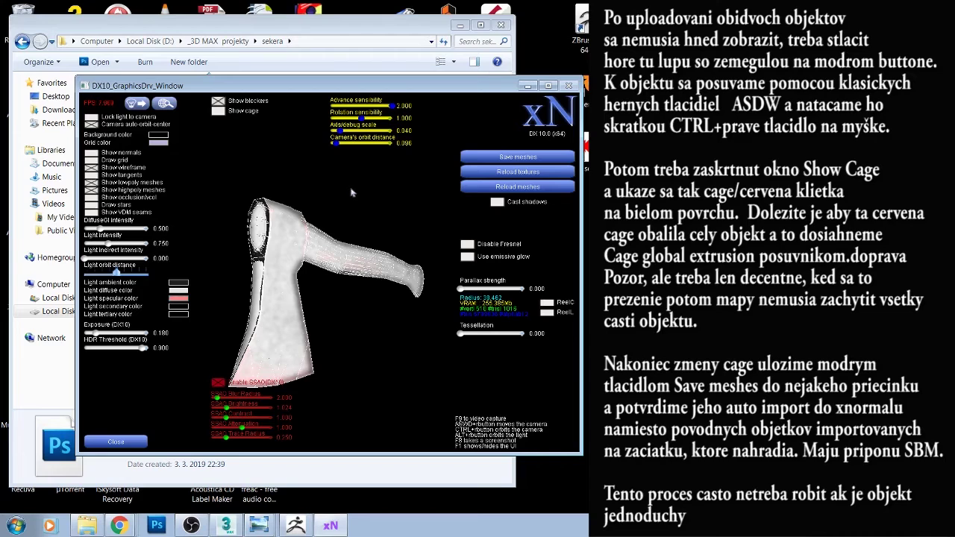
{"action": "key", "text": "d"}
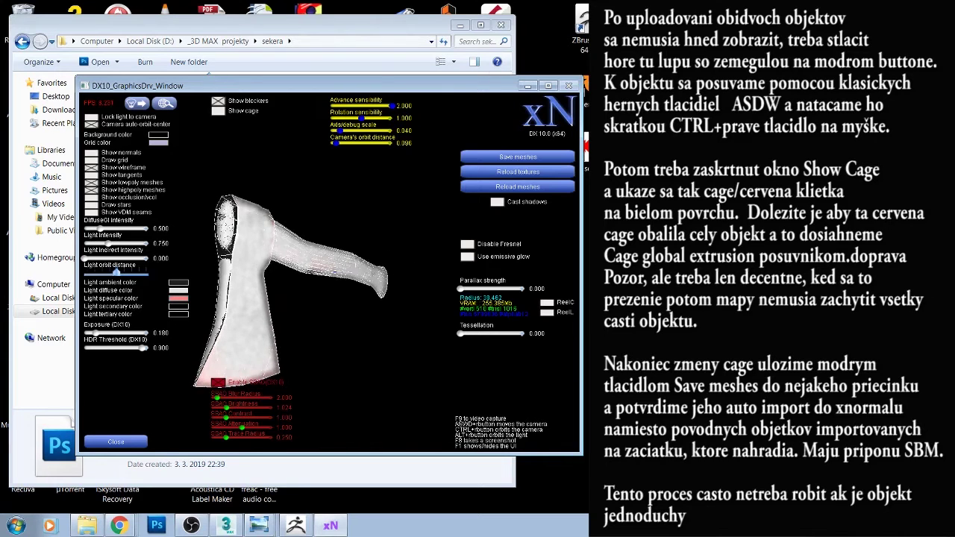
{"action": "right_click_drag", "start_coordinate": [298, 284], "coordinate": [444, 283], "text": "ctrl"}
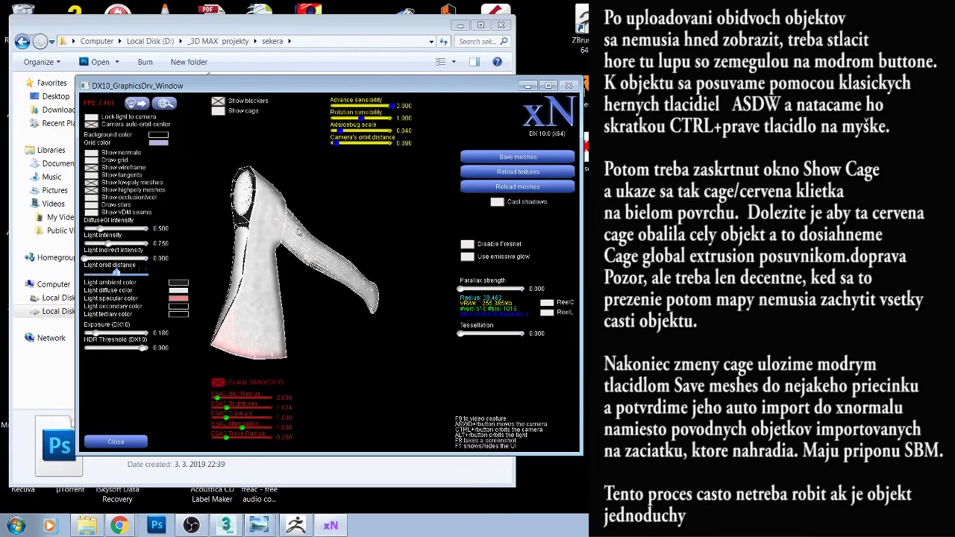
{"action": "right_click_drag", "start_coordinate": [313, 228], "coordinate": [269, 228], "text": "ctrl"}
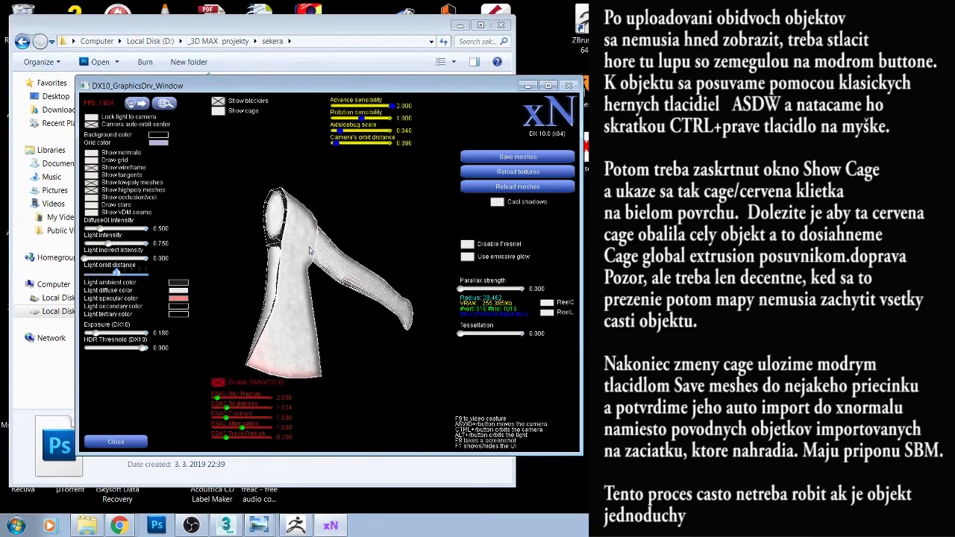
- Show the cage around the axe and inspect how it covers the mesh from several angles
{"action": "left_click", "coordinate": [223, 111]}
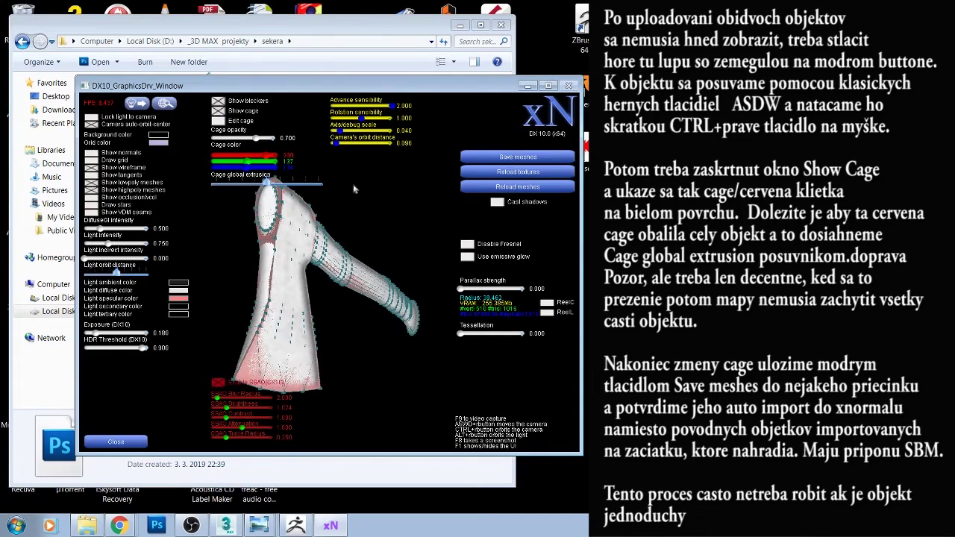
{"action": "key", "text": "w"}
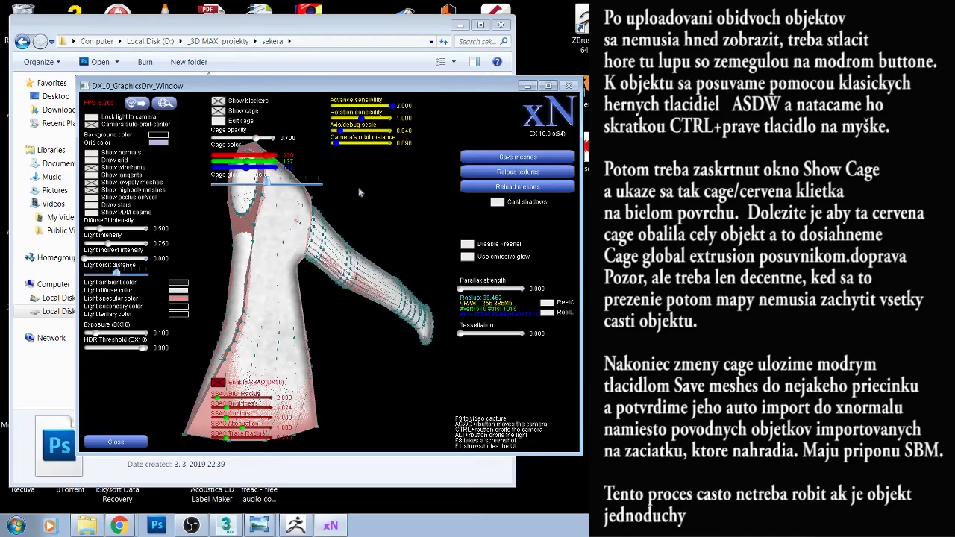
{"action": "mouse_move", "coordinate": [359, 192]}
{"action": "right_mouse_down", "text": "ctrl"}
{"action": "mouse_move", "coordinate": [274, 192]}
{"action": "mouse_move", "coordinate": [359, 192]}
{"action": "right_mouse_up", "text": "ctrl"}
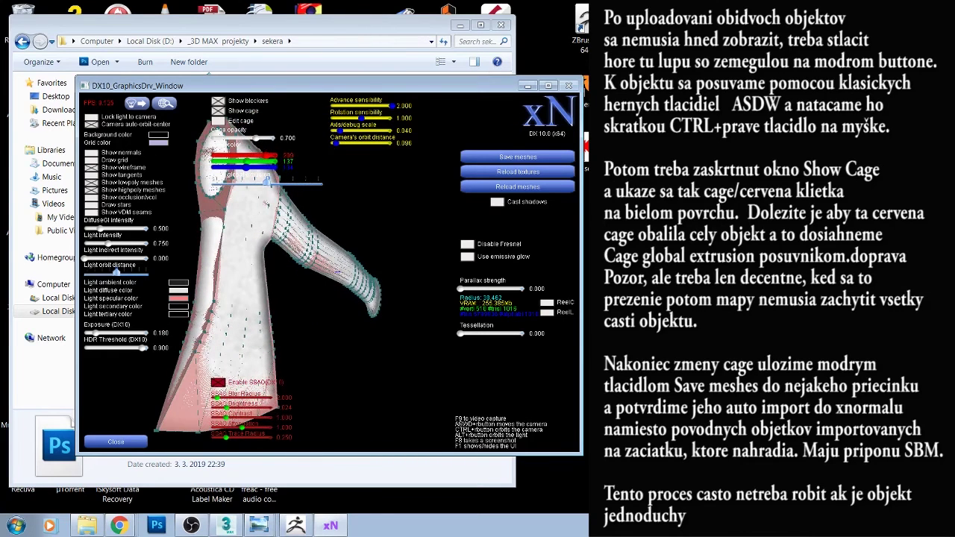
{"action": "key", "text": "d"}
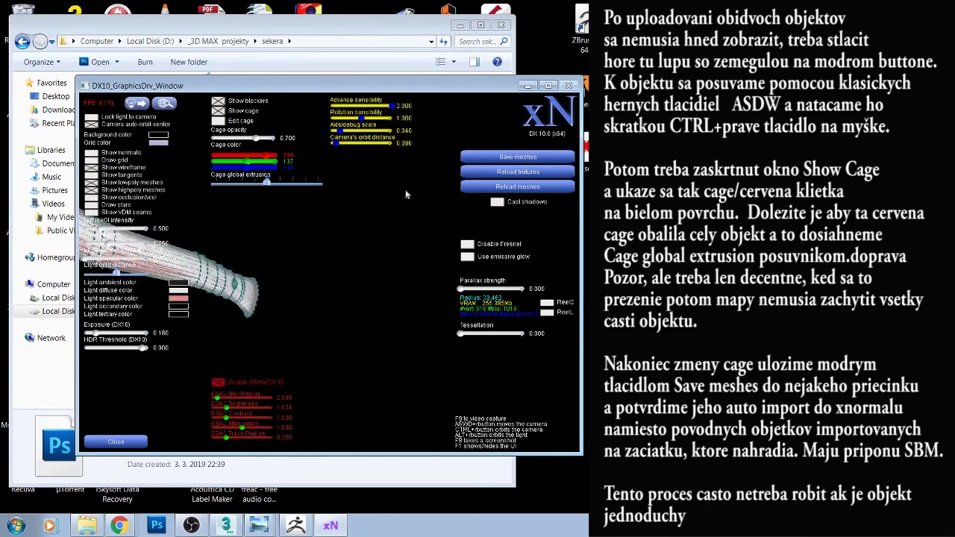
{"action": "key", "text": "d"}
{"action": "mouse_move", "coordinate": [406, 195]}
{"action": "right_mouse_down", "text": "ctrl"}
{"action": "mouse_move", "coordinate": [407, 228]}
{"action": "mouse_move", "coordinate": [406, 195]}
{"action": "right_mouse_up", "text": "ctrl"}
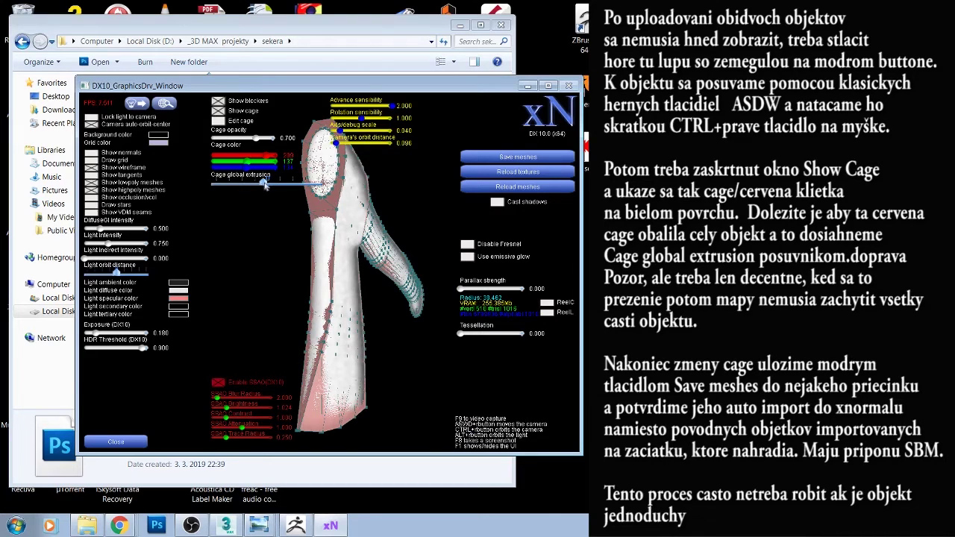
- Increase the global cage extrusion slightly so the red cage envelops the axe, checking the coverage from different sides
{"action": "left_click_drag", "start_coordinate": [265, 185], "coordinate": [279, 190]}
{"action": "right_click_drag", "start_coordinate": [280, 188], "coordinate": [207, 179], "text": "ctrl"}
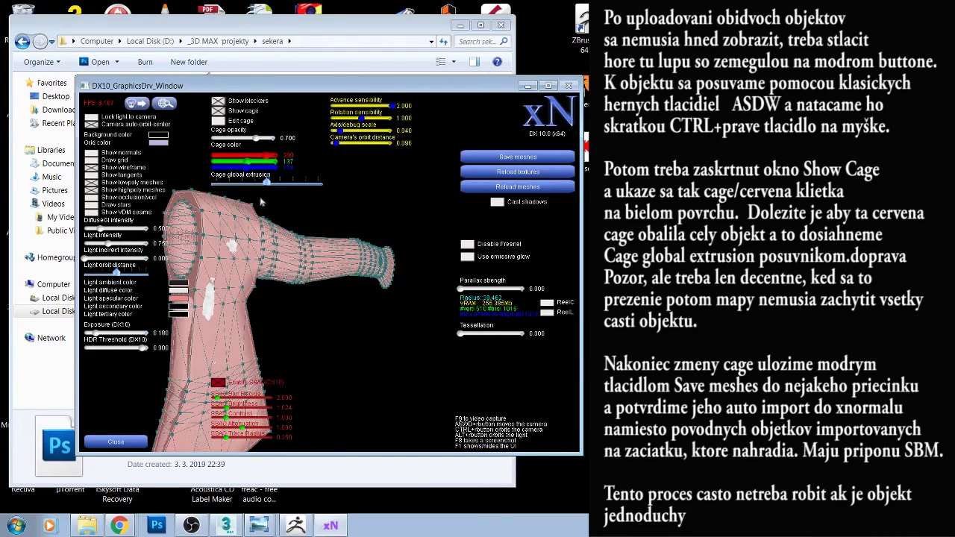
{"action": "left_click_drag", "start_coordinate": [267, 183], "coordinate": [271, 187]}
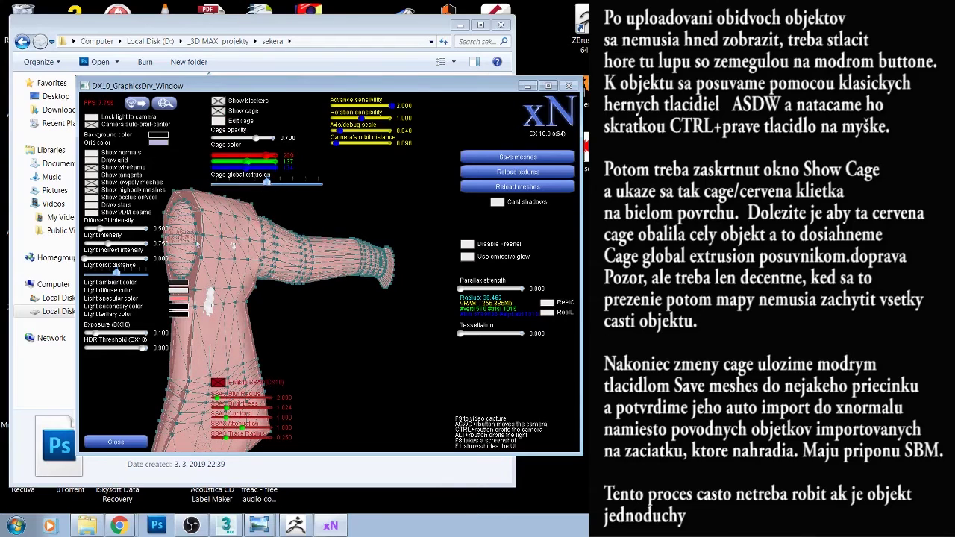
{"action": "right_click_drag", "start_coordinate": [203, 243], "coordinate": [223, 244], "text": "ctrl"}
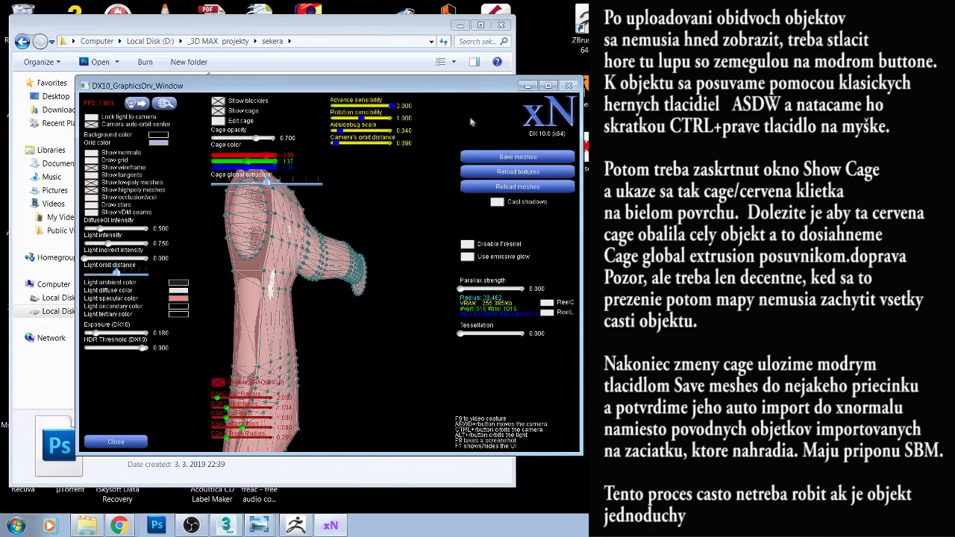
- Start saving the meshes and delete the old cage_Sekerka-Low-UW-fin.sbm and cage_Sekerka-High-texturovana-zbrush.sbm files from the Mapy folder
{"action": "left_click", "coordinate": [499, 157]}
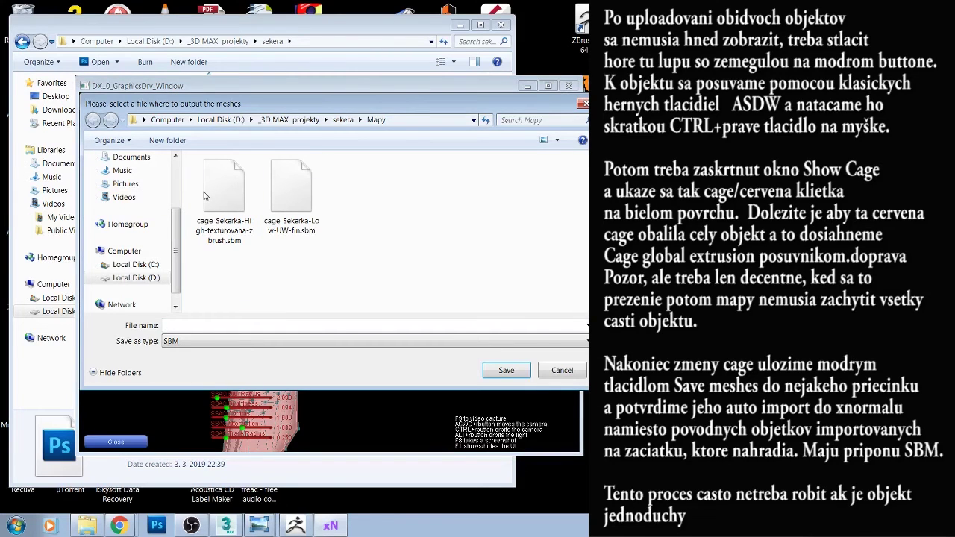
{"action": "left_click", "coordinate": [215, 193]}
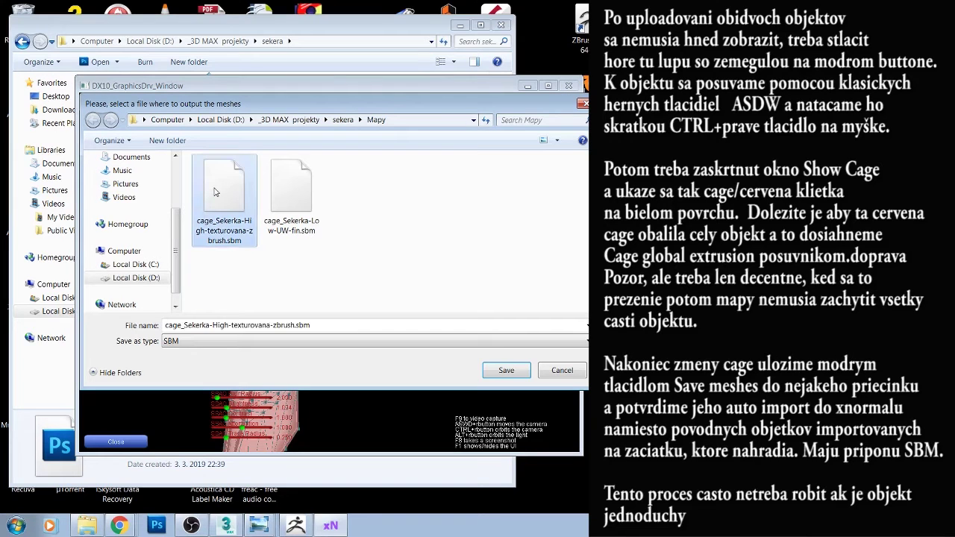
{"action": "left_click", "coordinate": [283, 192]}
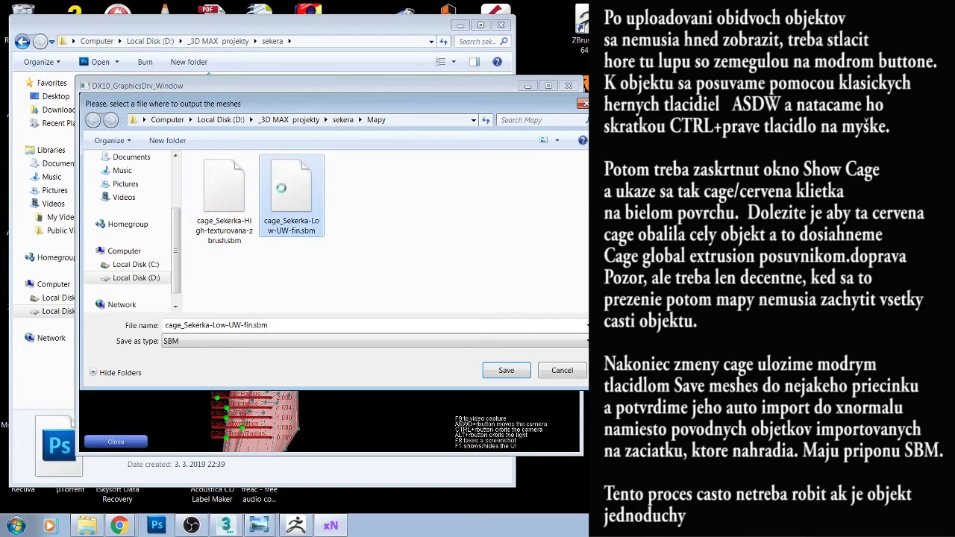
{"action": "key", "text": "Delete"}
{"action": "left_click", "coordinate": [509, 308]}
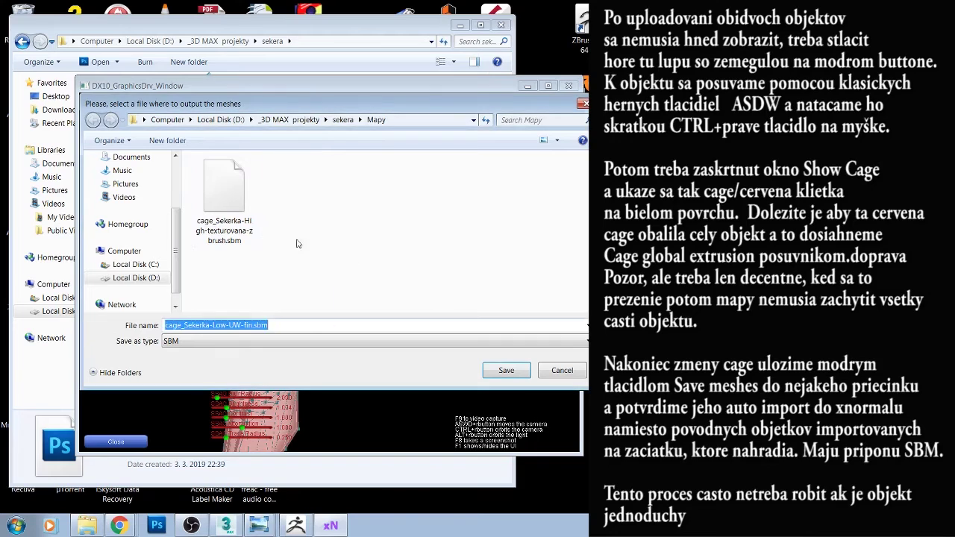
{"action": "left_click", "coordinate": [224, 192]}
{"action": "key", "text": "Delete"}
{"action": "left_click", "coordinate": [515, 308]}
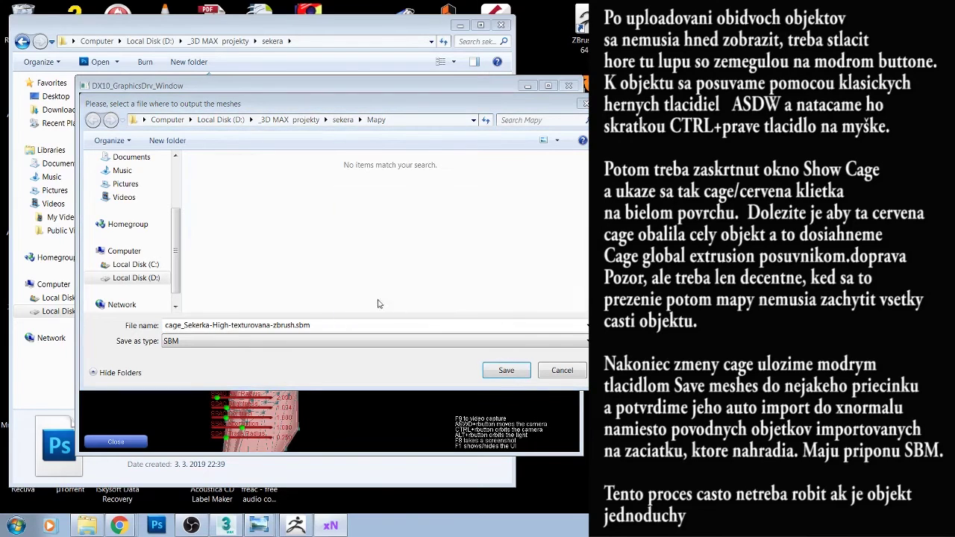
- Save the meshes as SBM under the name cage in the Mapy folder and auto-assign them to the mesh slots
{"action": "left_click", "coordinate": [312, 326]}
{"action": "left_click_drag", "start_coordinate": [312, 326], "coordinate": [185, 326]}
{"action": "key", "text": "BackSpace"}
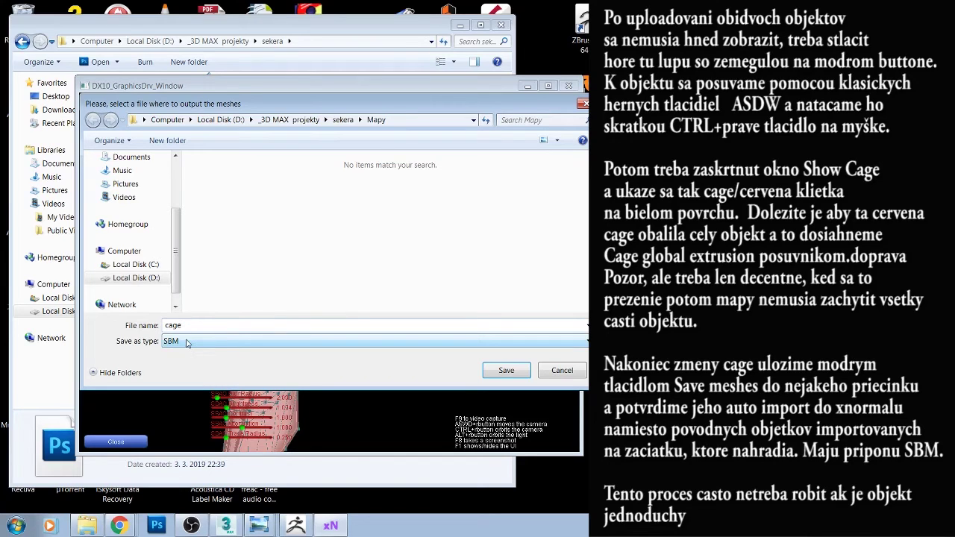
{"action": "left_click", "coordinate": [505, 371]}
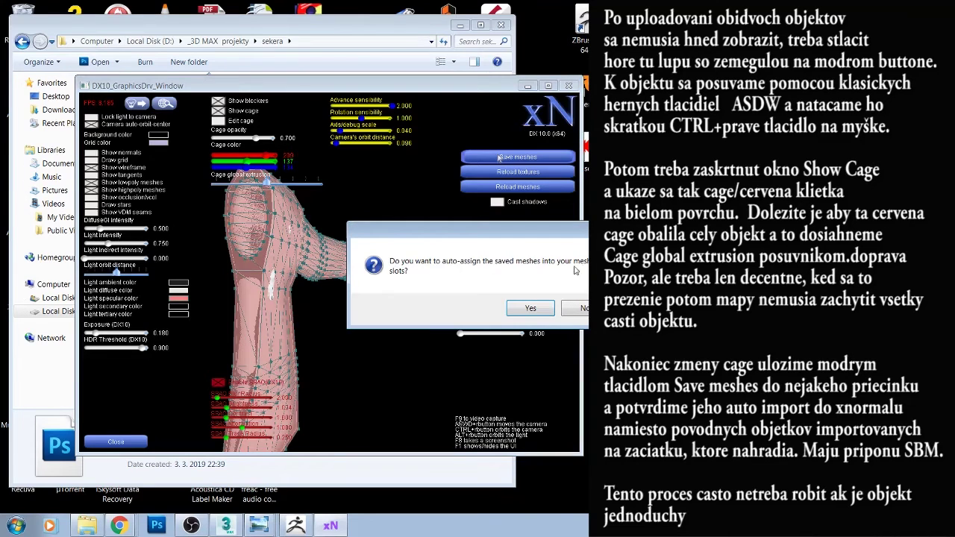
{"action": "left_click", "coordinate": [531, 309]}
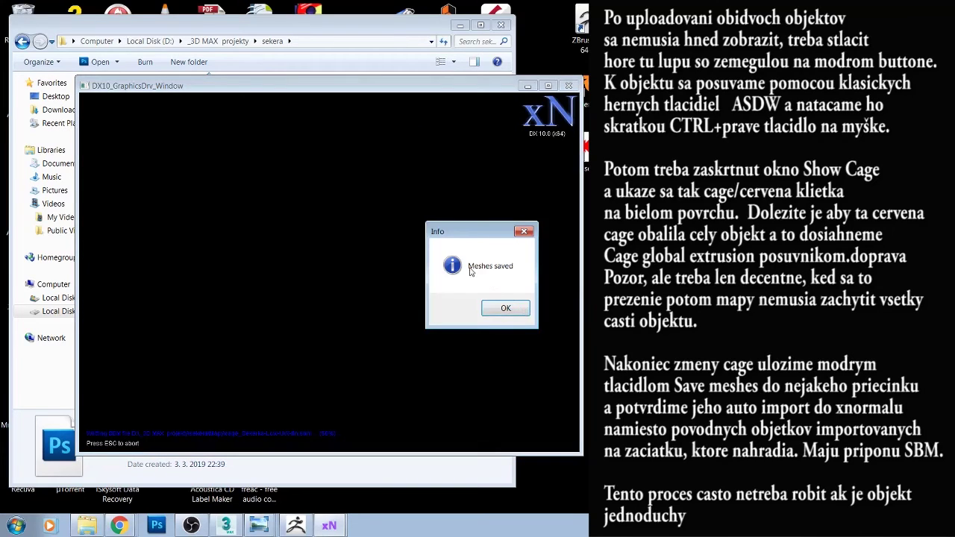
{"action": "left_click", "coordinate": [505, 308]}
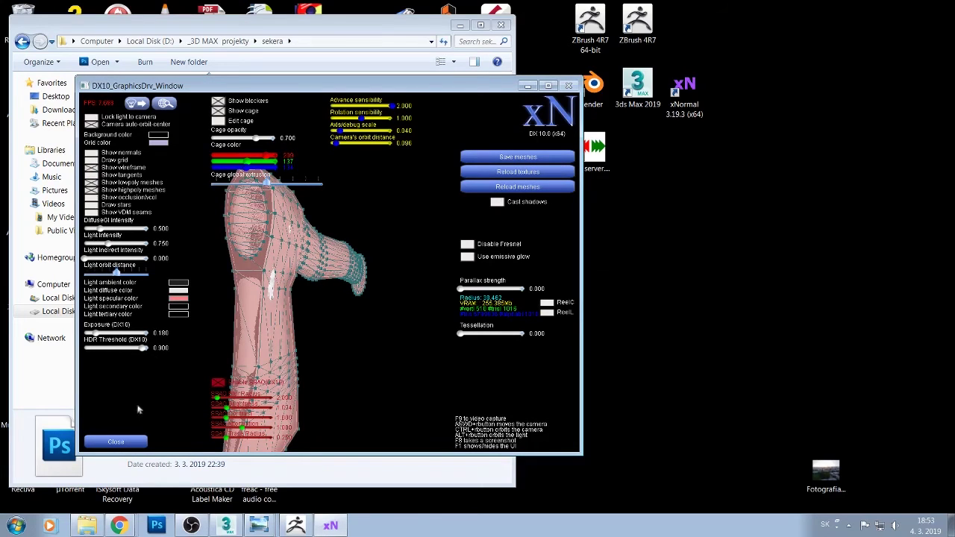
- Close the 3D viewer and generate the texture maps from the caged meshes
{"action": "left_click", "coordinate": [123, 443]}
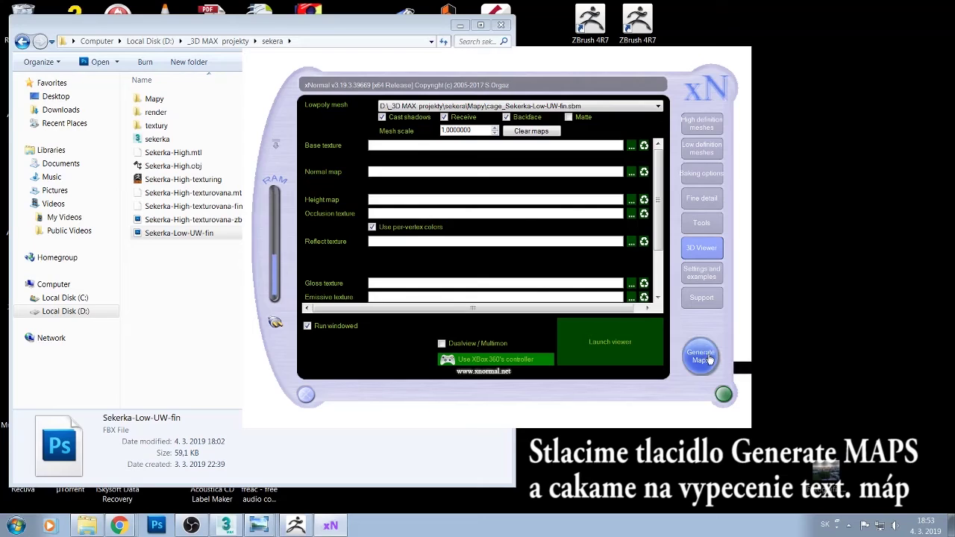
{"action": "left_click", "coordinate": [710, 360]}
{"action": "left_click", "coordinate": [710, 361]}
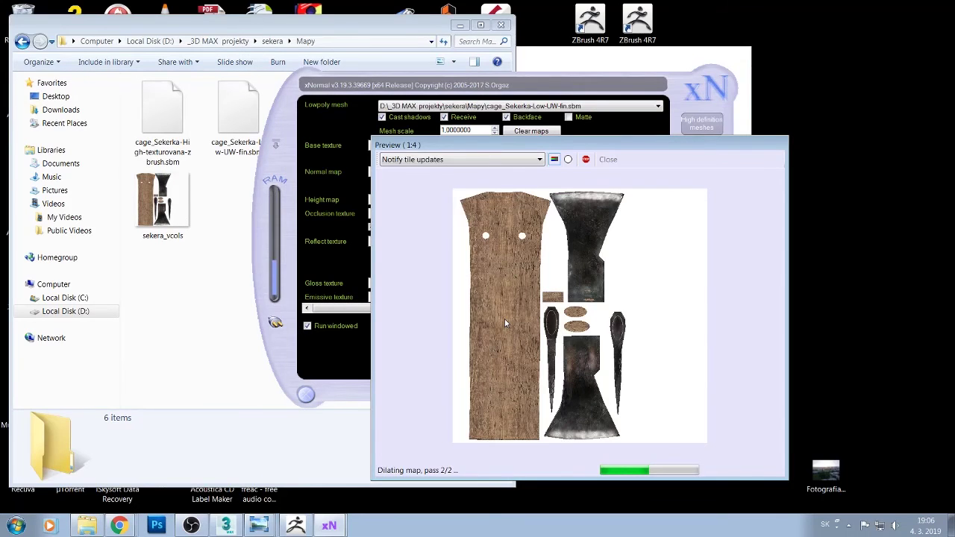
- Check the baked map files in the Mapy folder, and close the bake preview and xNormal
{"action": "left_click", "coordinate": [292, 150]}
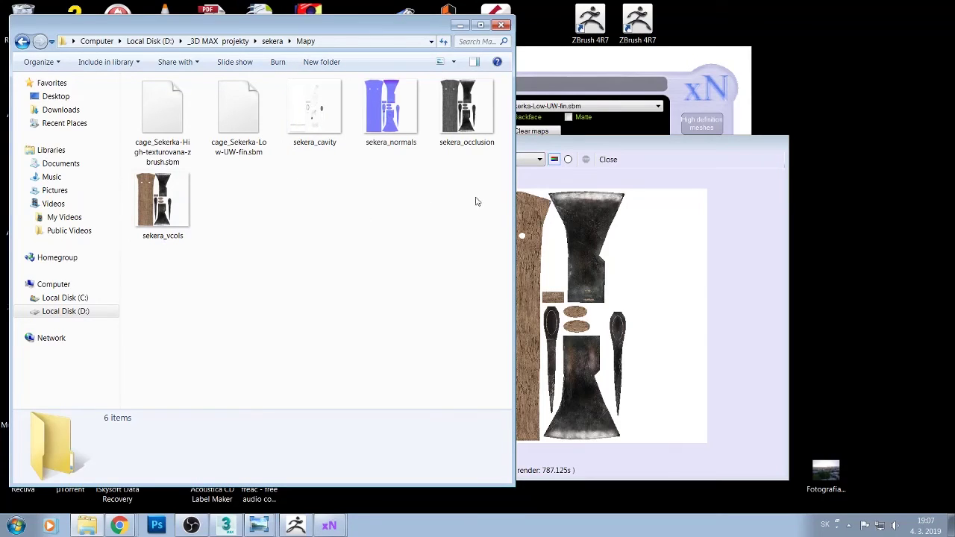
{"action": "left_click", "coordinate": [692, 165]}
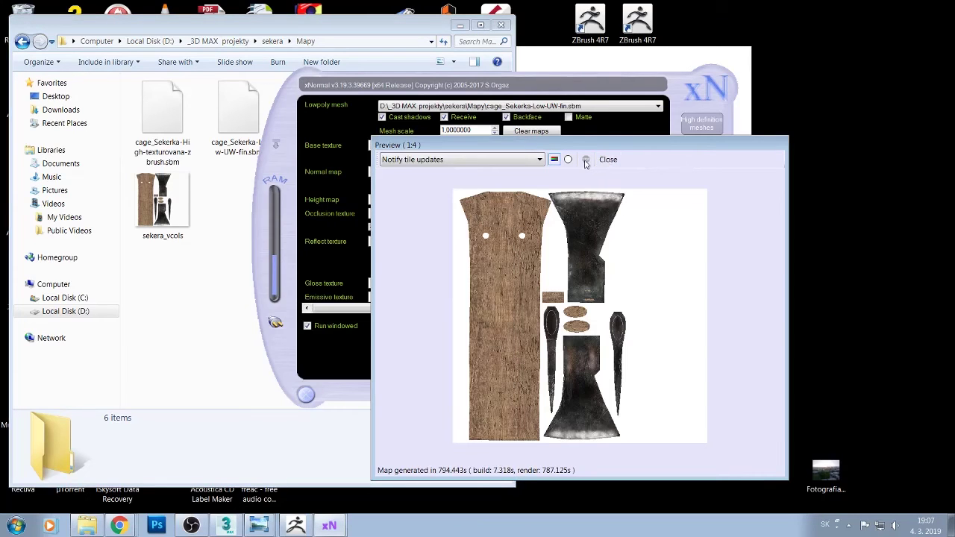
{"action": "left_click", "coordinate": [608, 160]}
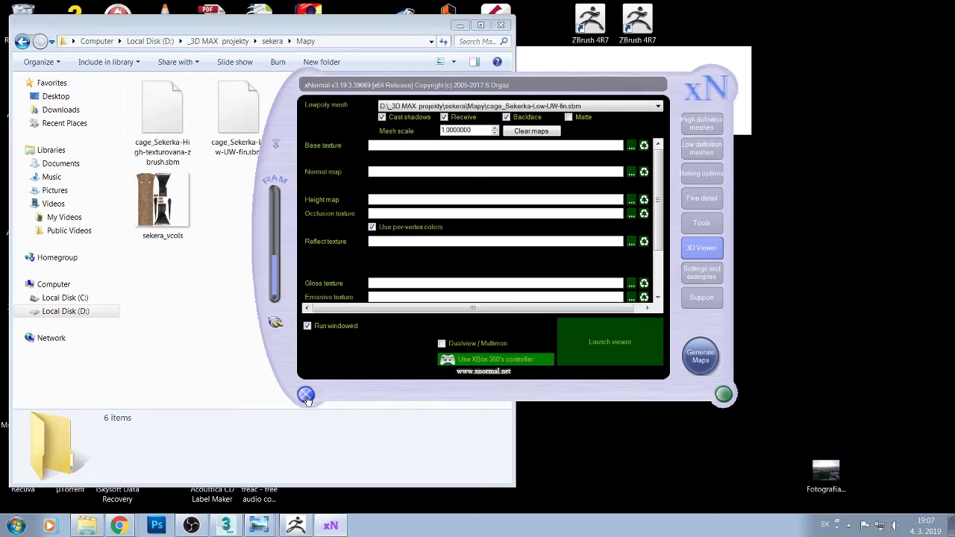
{"action": "left_click", "coordinate": [306, 396]}
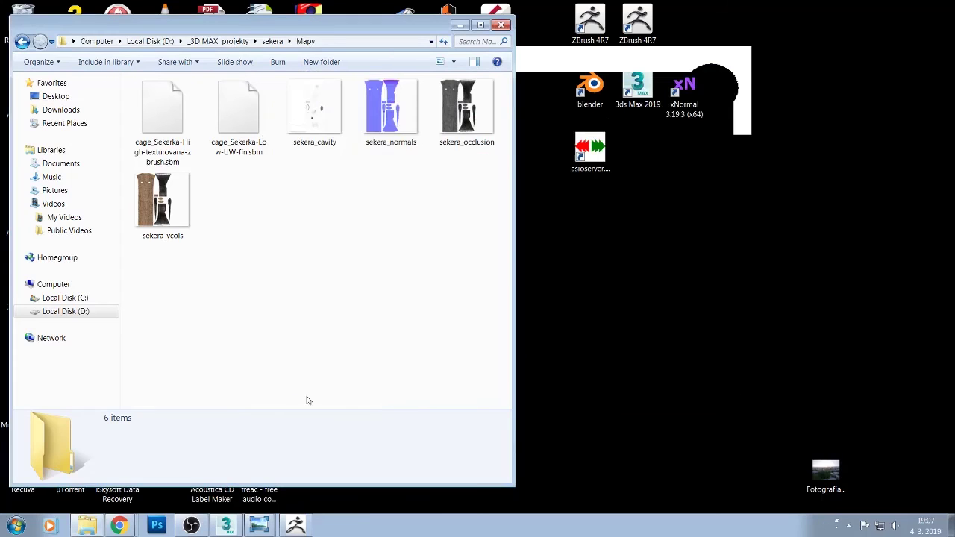
- Examine the baked sekera_normals, sekera_occlusion and sekera_vcols maps in Windows Photo Viewer
{"action": "left_click", "coordinate": [325, 105]}
{"action": "key", "text": "Right"}
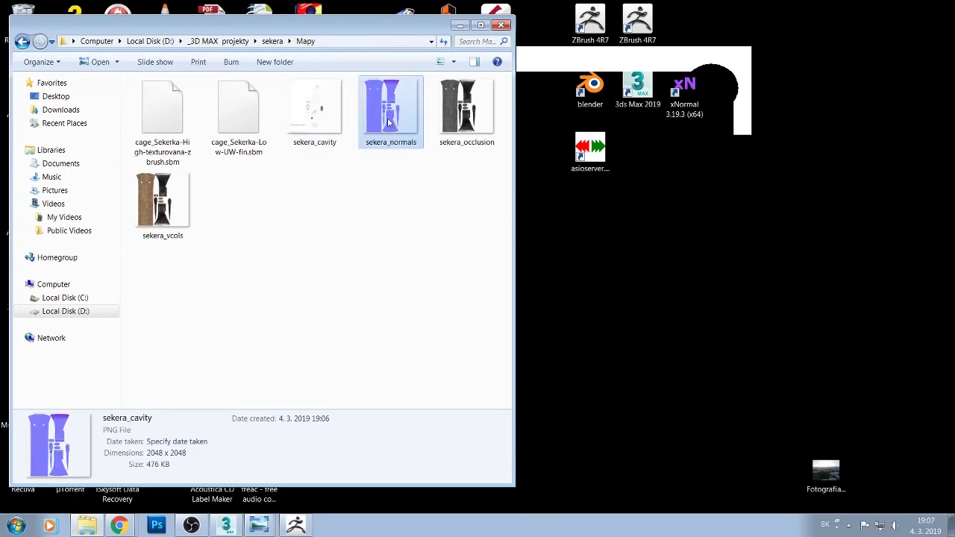
{"action": "key", "text": "Right"}
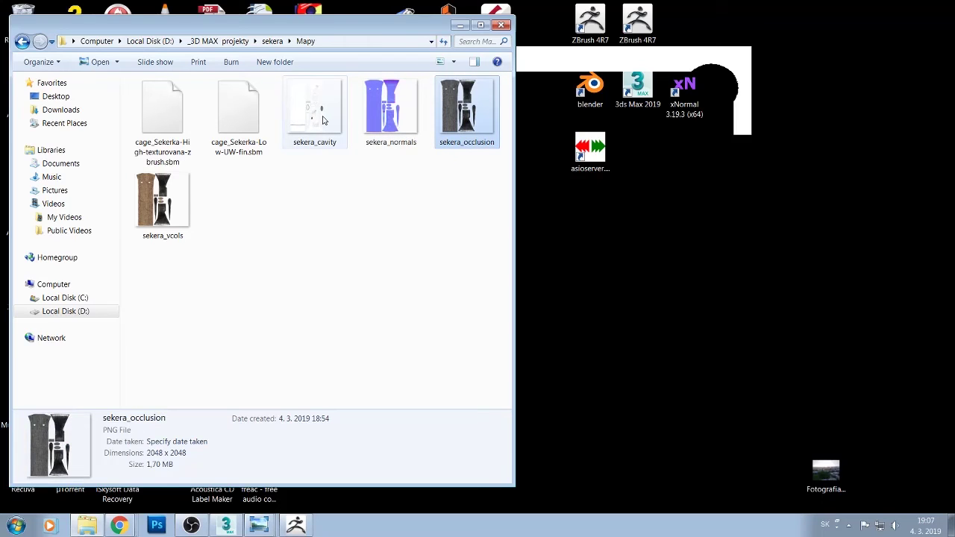
{"action": "double_click", "coordinate": [381, 108]}
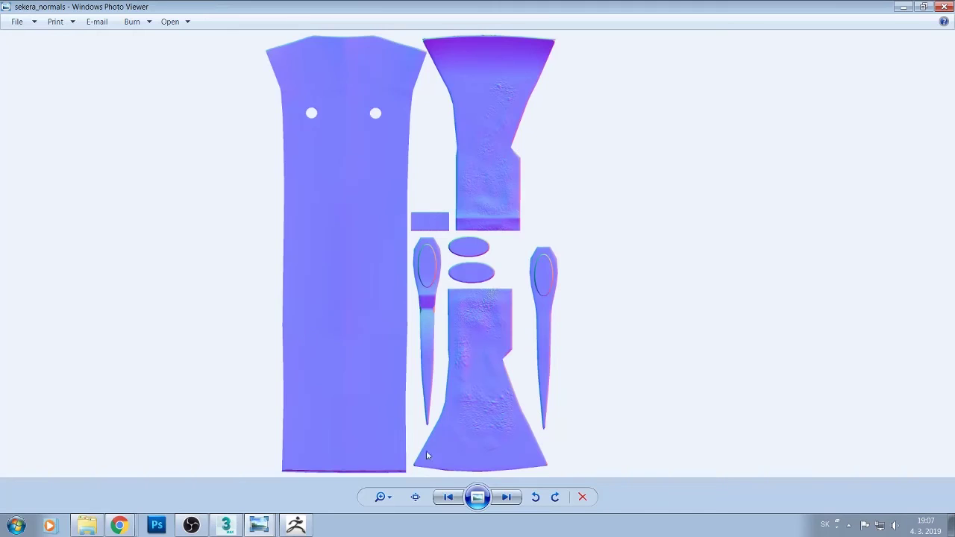
{"action": "left_click", "coordinate": [506, 499]}
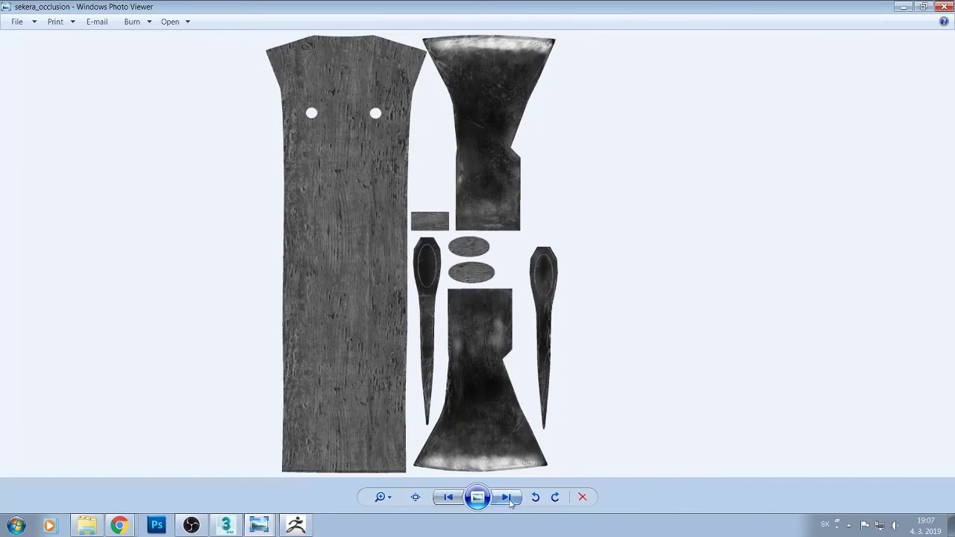
{"action": "left_click", "coordinate": [508, 499]}
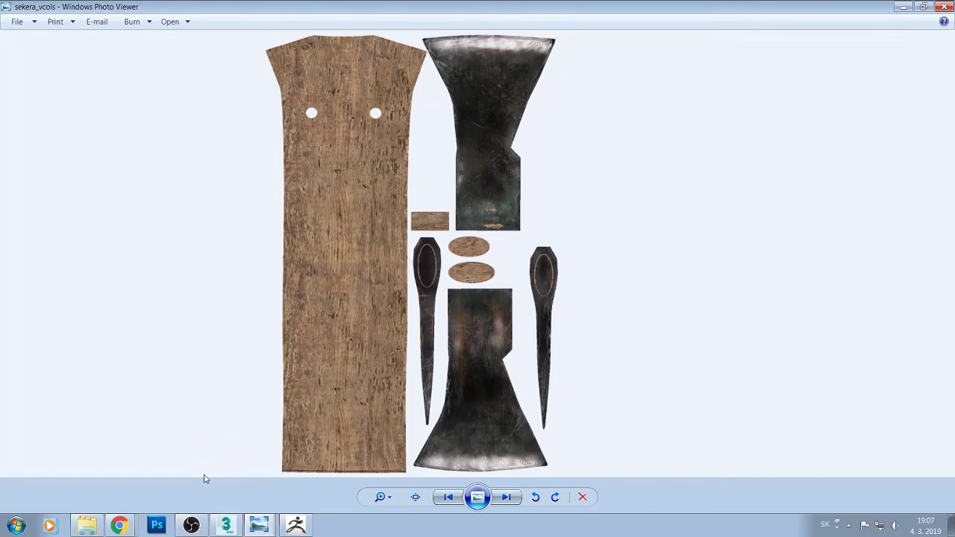
- Open the sekera_vcols map from the Mapy folder in Adobe Photoshop CS5.1
{"action": "left_click", "coordinate": [88, 528]}
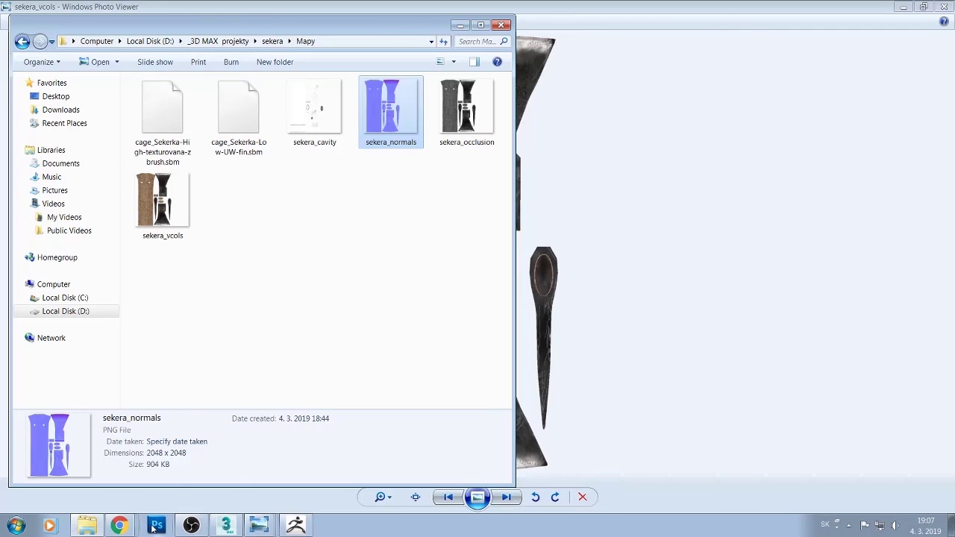
{"action": "left_click", "coordinate": [173, 200]}
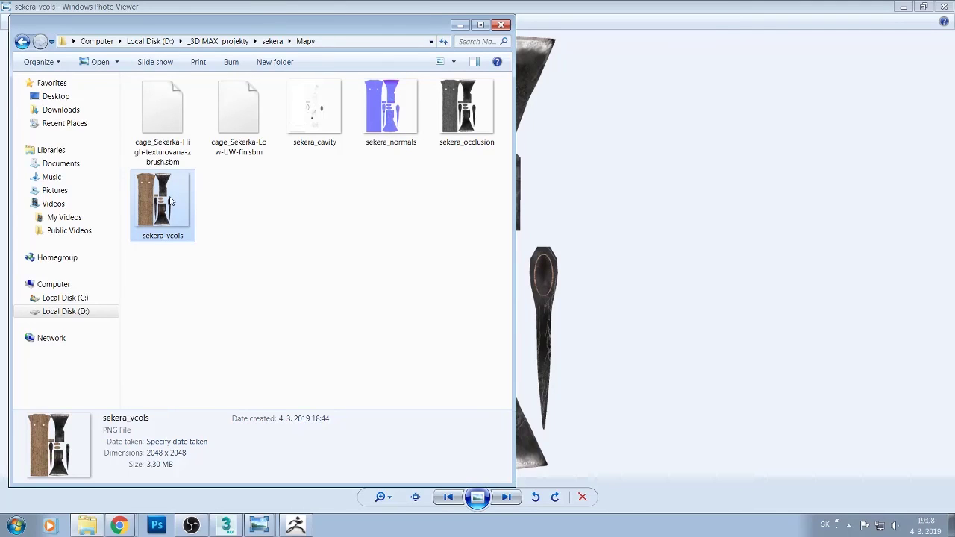
{"action": "right_click", "coordinate": [171, 200]}
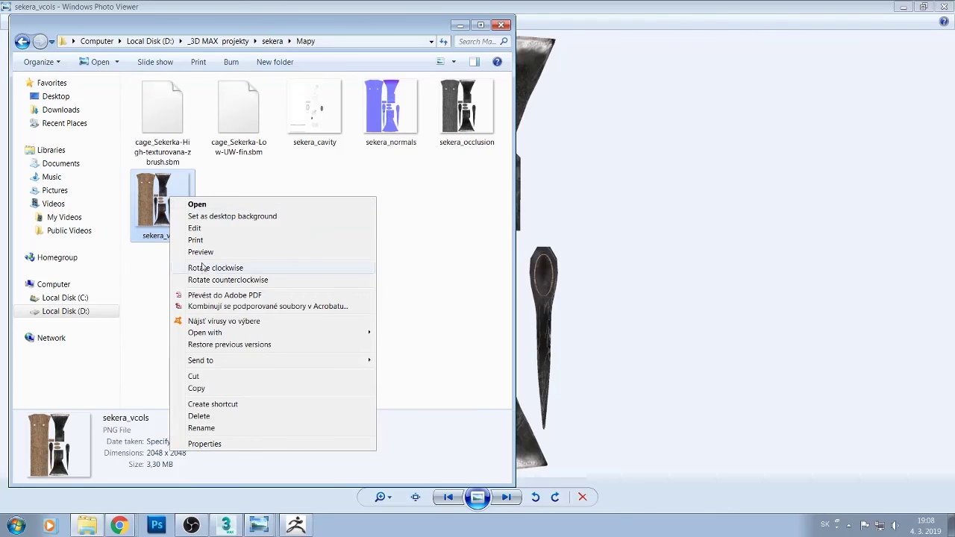
{"action": "mouse_move", "coordinate": [251, 336]}
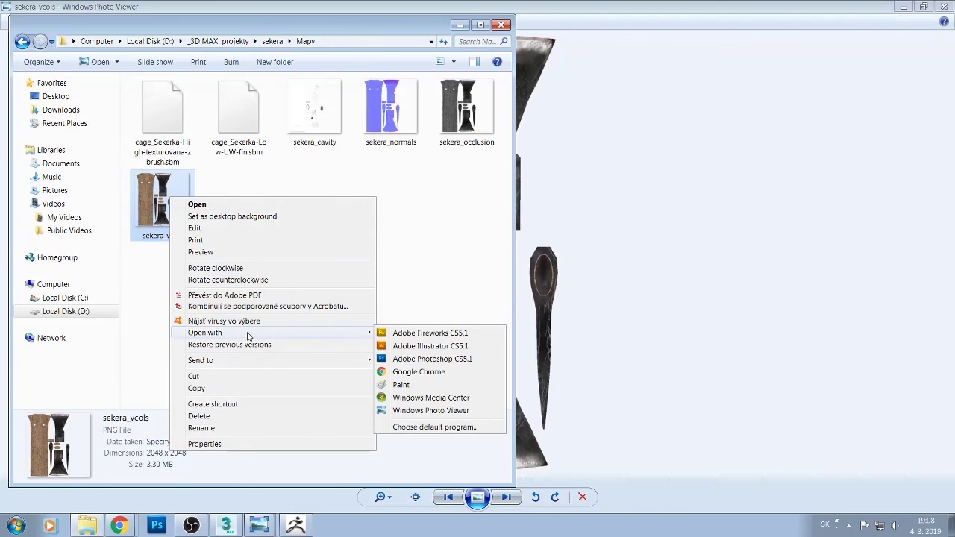
{"action": "left_click", "coordinate": [406, 360]}
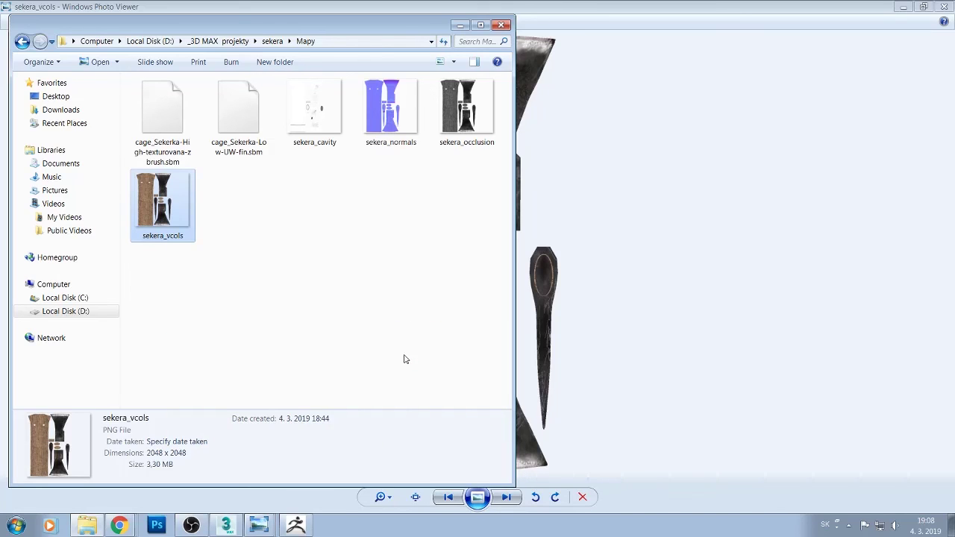